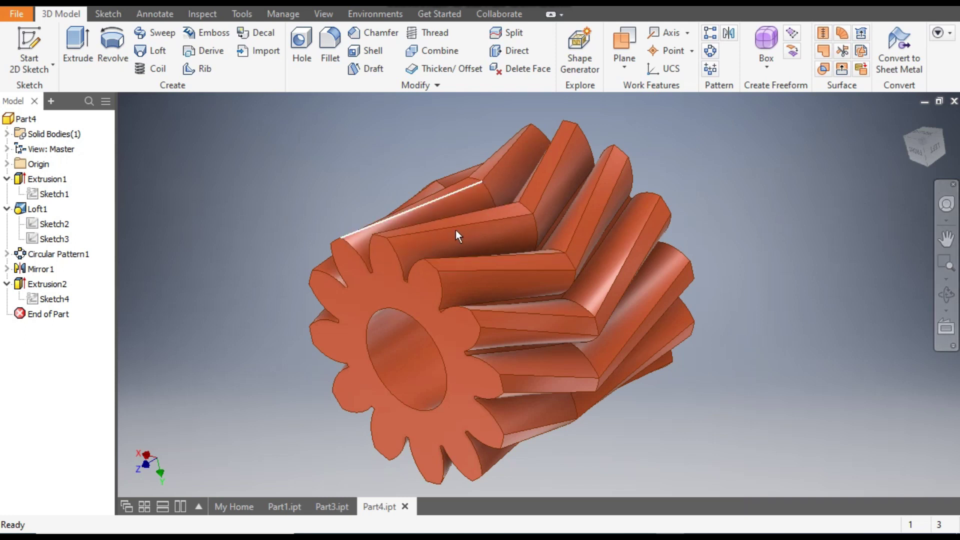
Step: Open Create New File with the Metric Standard (mm).ipt part template selected
{"action": "mouse_move", "coordinate": [455, 231]}
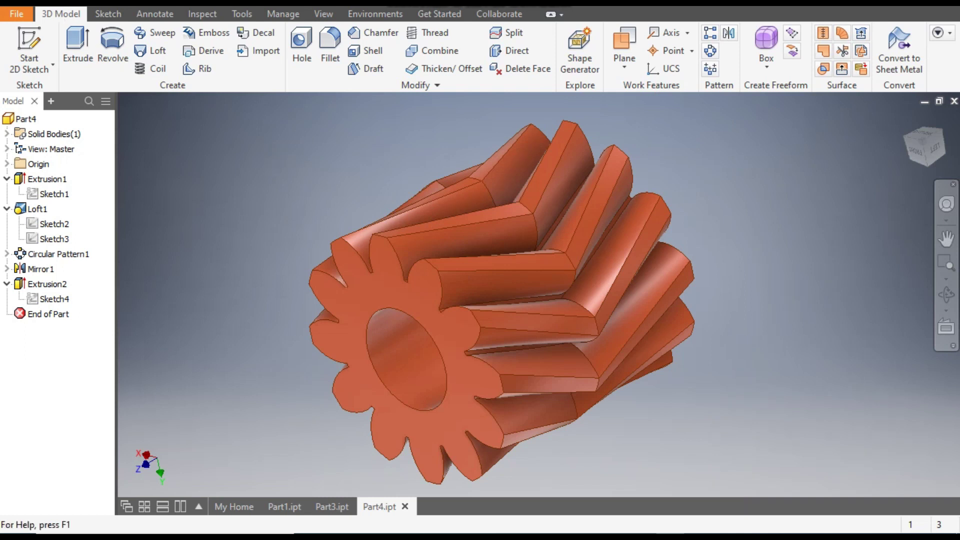
{"action": "key", "text": "ctrl+n"}
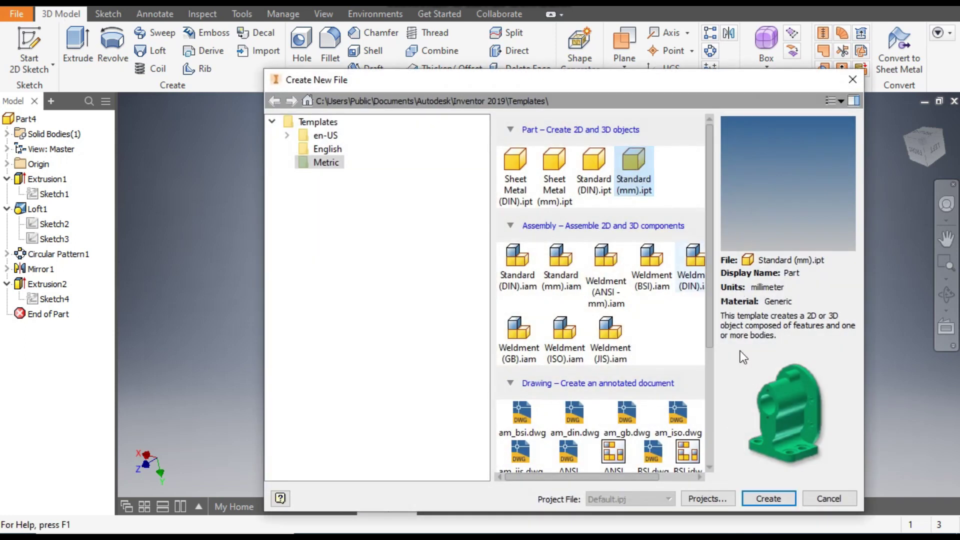
Step: Create the metric part Part5 and start Sketch1 on the XY origin plane
{"action": "left_click", "coordinate": [778, 502]}
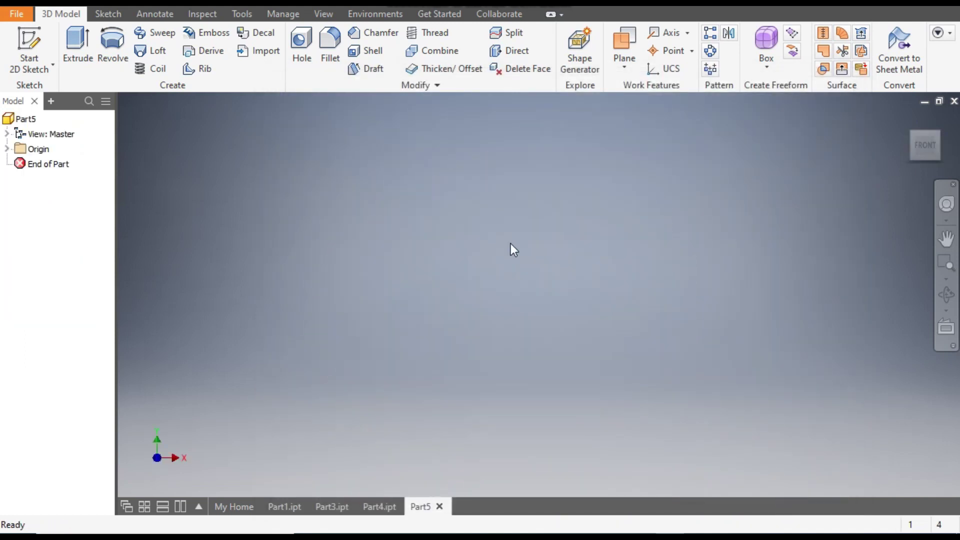
{"action": "left_click", "coordinate": [39, 50]}
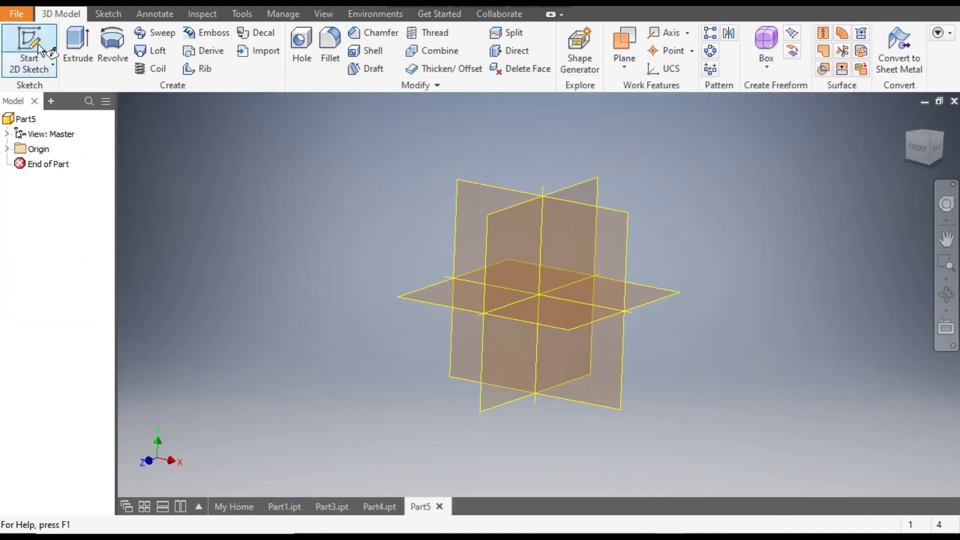
{"action": "left_click", "coordinate": [480, 171]}
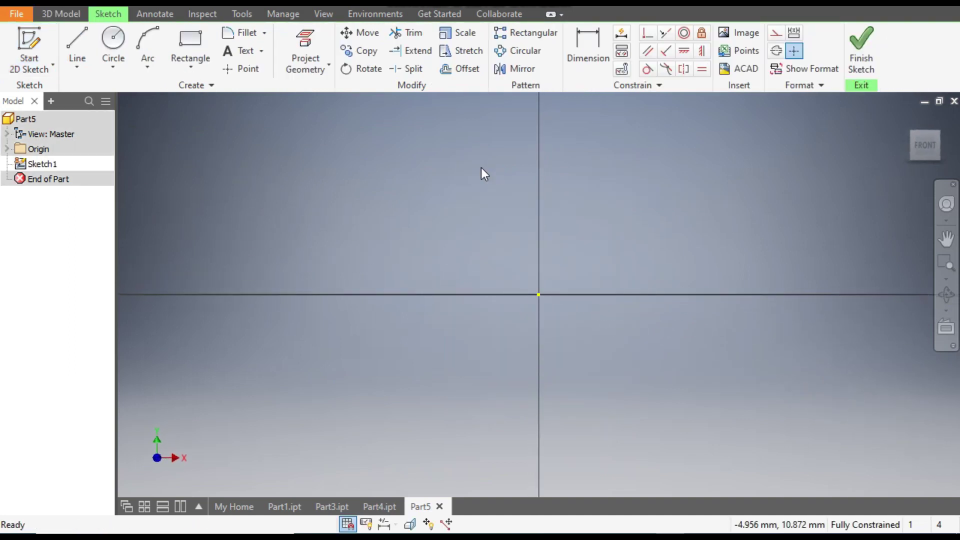
Step: Draw an 84.25 mm diameter circle centred on the origin and finish Sketch1
{"action": "left_click", "coordinate": [113, 44]}
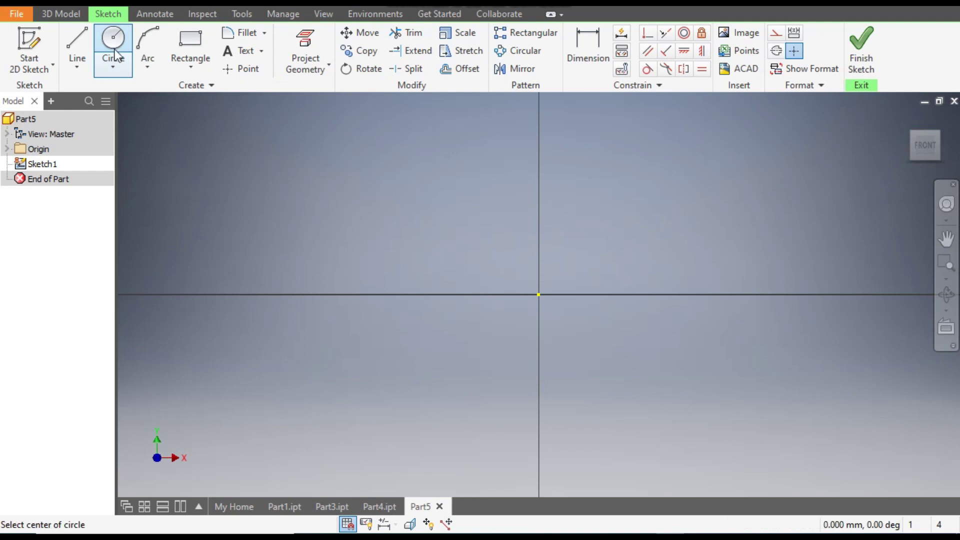
{"action": "left_click", "coordinate": [539, 295]}
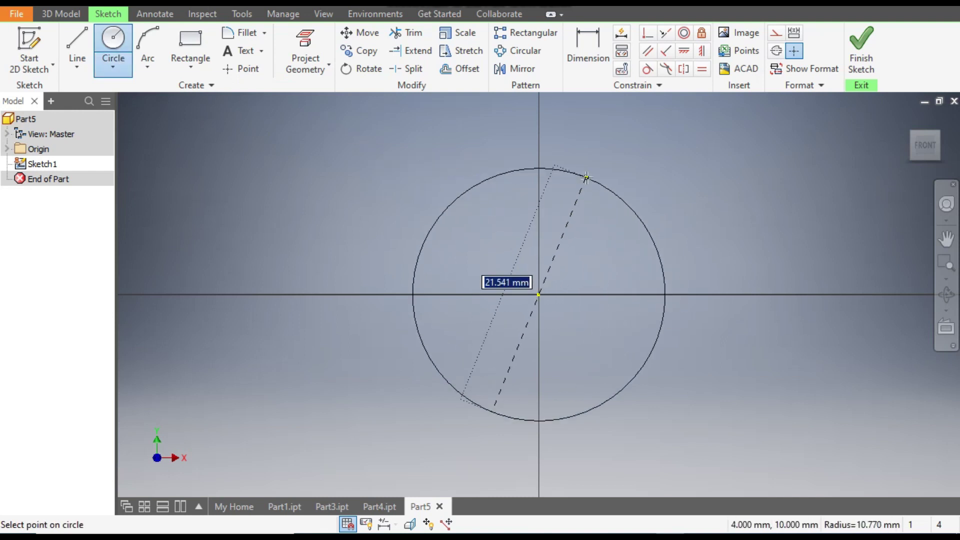
{"action": "type", "text": "84.25"}
{"action": "key", "text": "Return"}
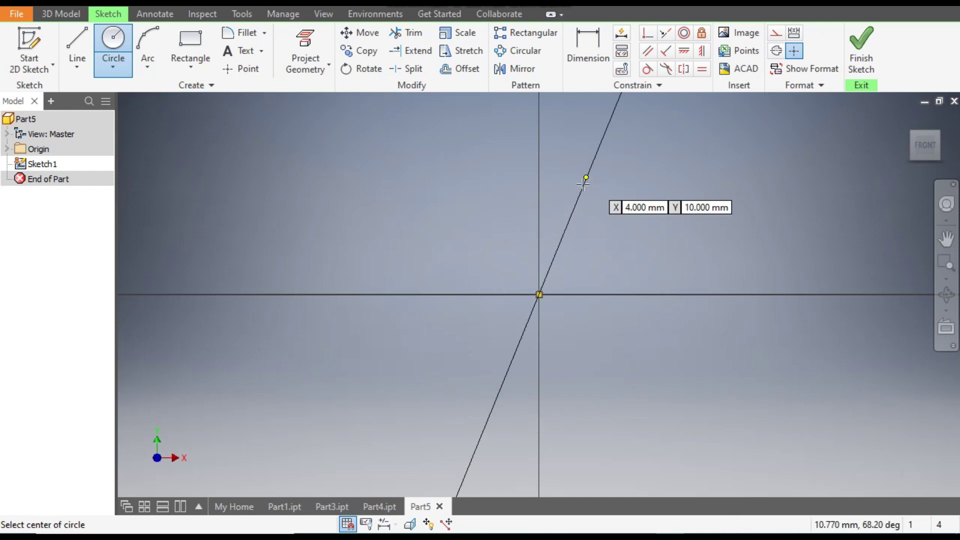
{"action": "scroll", "coordinate": [500, 350], "scroll_direction": "down", "scroll_amount": 3}
{"action": "scroll", "coordinate": [525, 340], "scroll_direction": "up", "scroll_amount": 3}
{"action": "scroll", "coordinate": [550, 330], "scroll_direction": "down", "scroll_amount": 2}
{"action": "scroll", "coordinate": [619, 314], "scroll_direction": "up", "scroll_amount": 1}
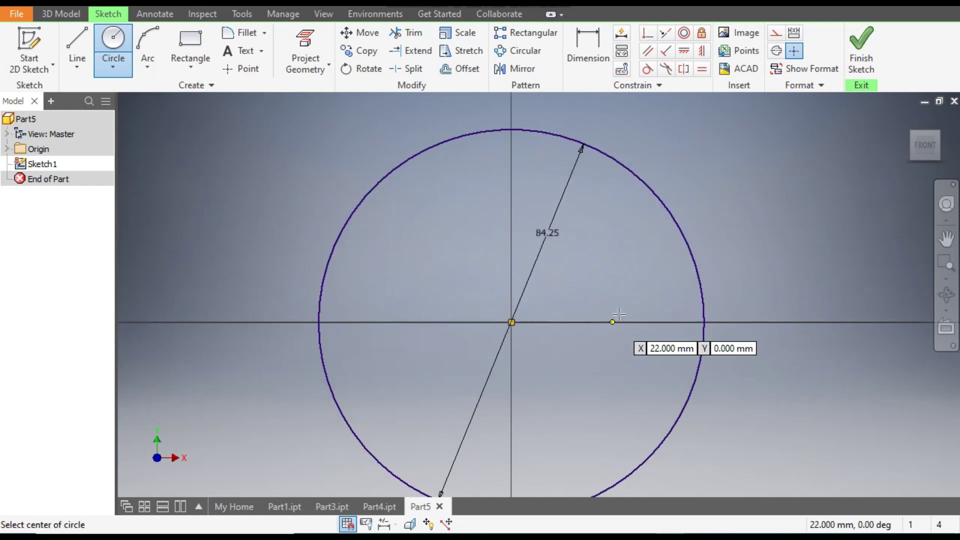
{"action": "middle_click_drag", "start_coordinate": [619, 314], "coordinate": [658, 289]}
{"action": "scroll", "coordinate": [658, 290], "scroll_direction": "down", "scroll_amount": 1}
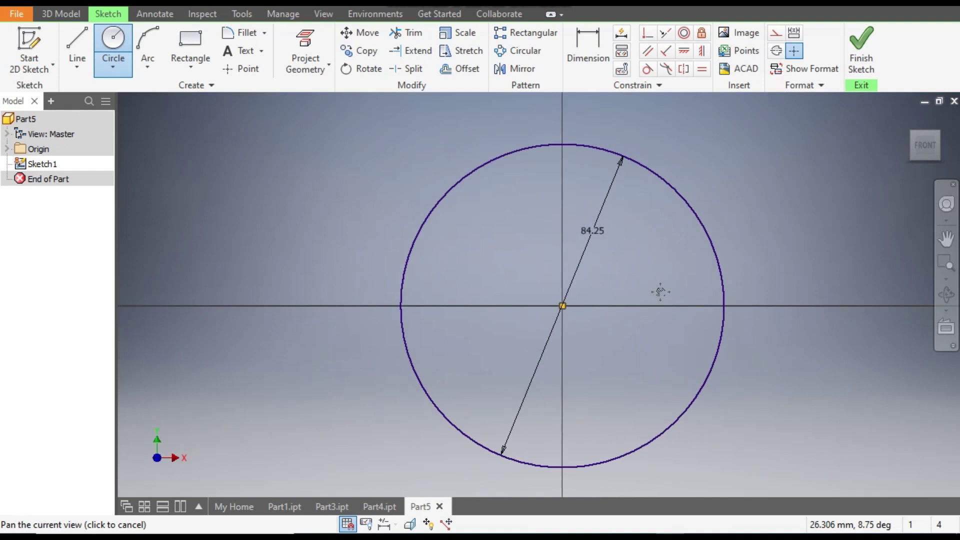
{"action": "left_click", "coordinate": [876, 60]}
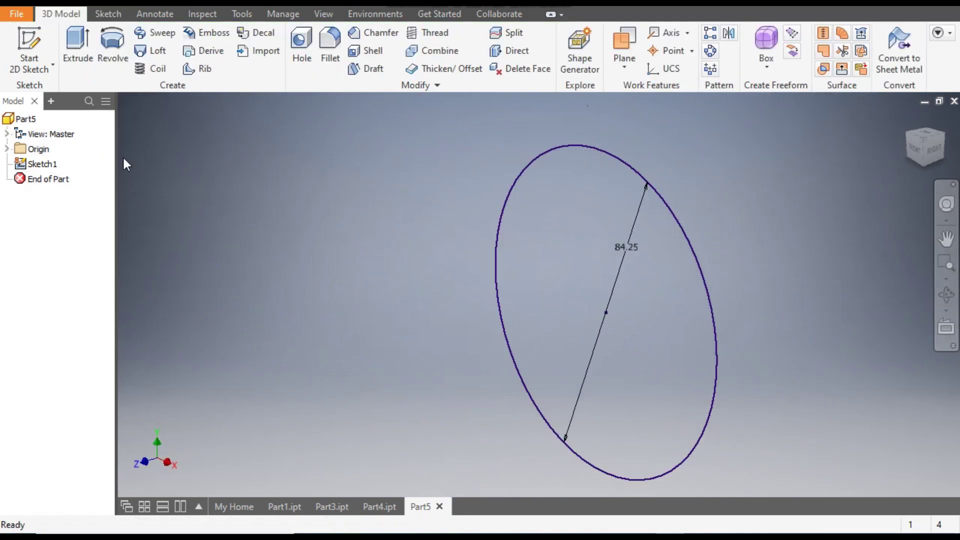
Step: Extrude the 84.25 mm circle 60 mm with Symmetric extent into Extrusion1
{"action": "left_click", "coordinate": [76, 55]}
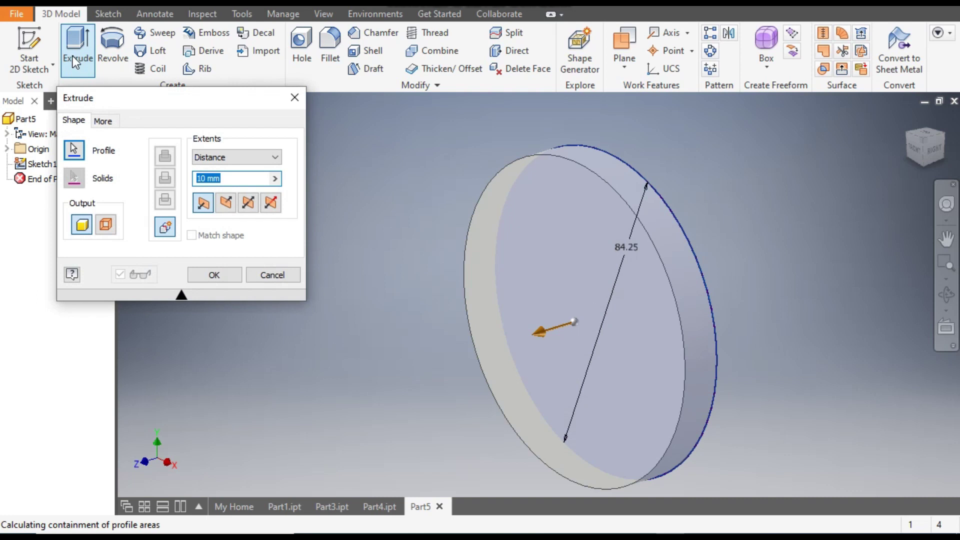
{"action": "type", "text": "60"}
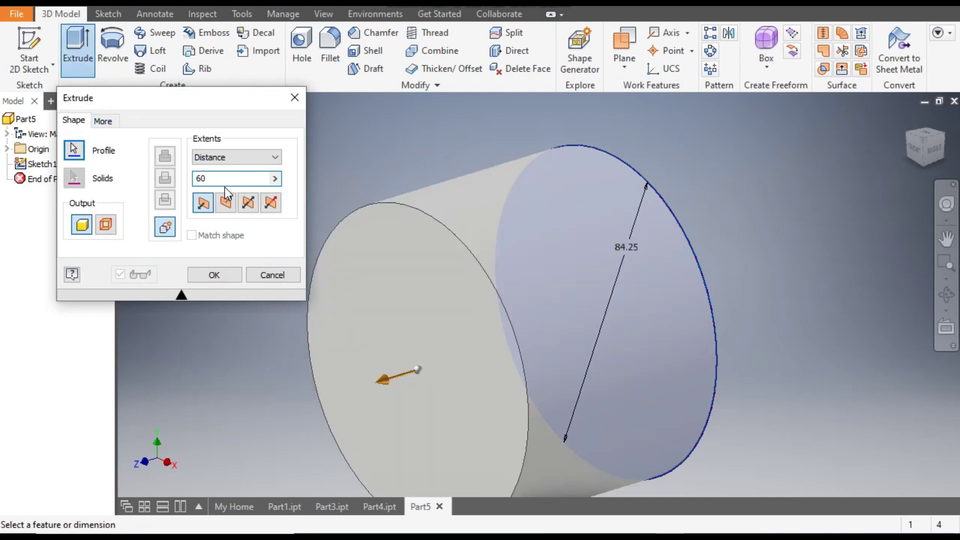
{"action": "left_click", "coordinate": [248, 203]}
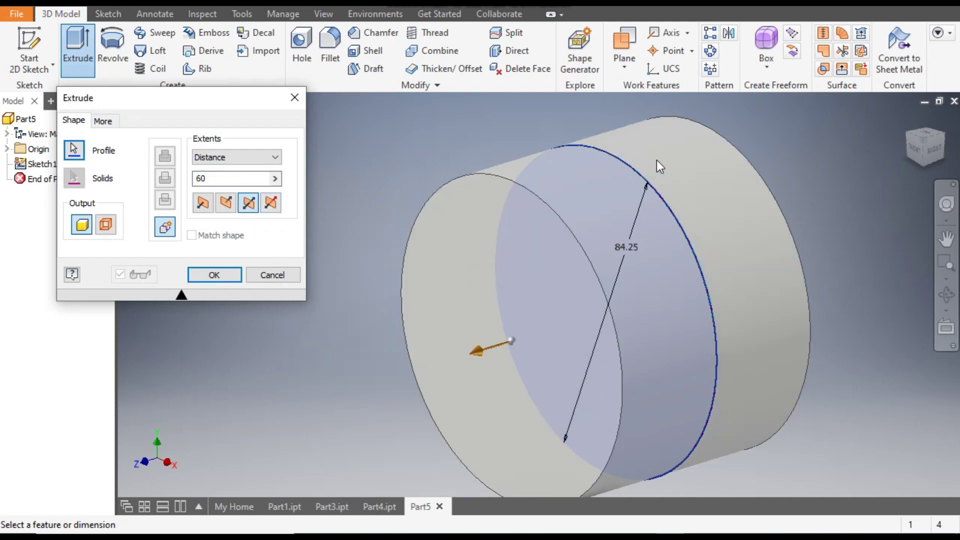
{"action": "left_click", "coordinate": [208, 279]}
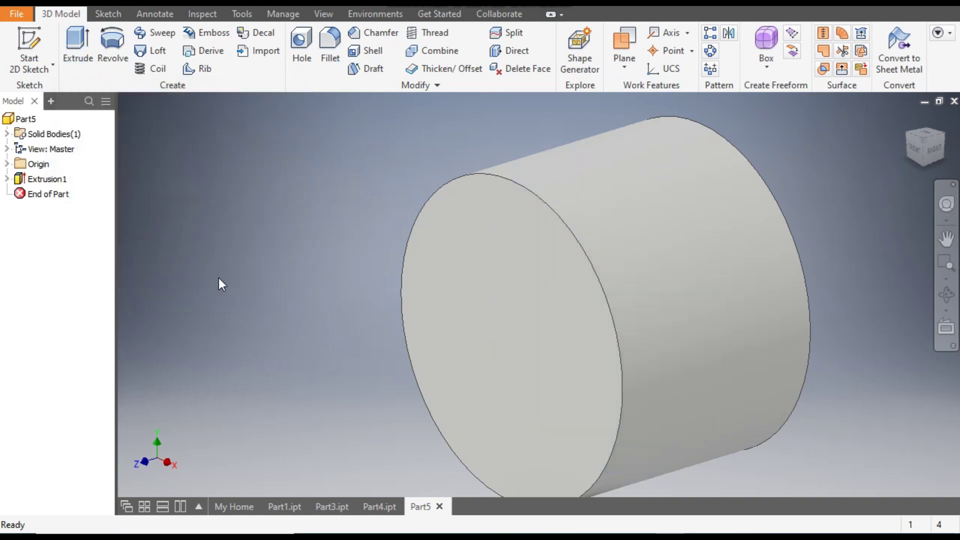
Step: Start Sketch2 on the cylinder's front face
{"action": "left_click", "coordinate": [476, 257]}
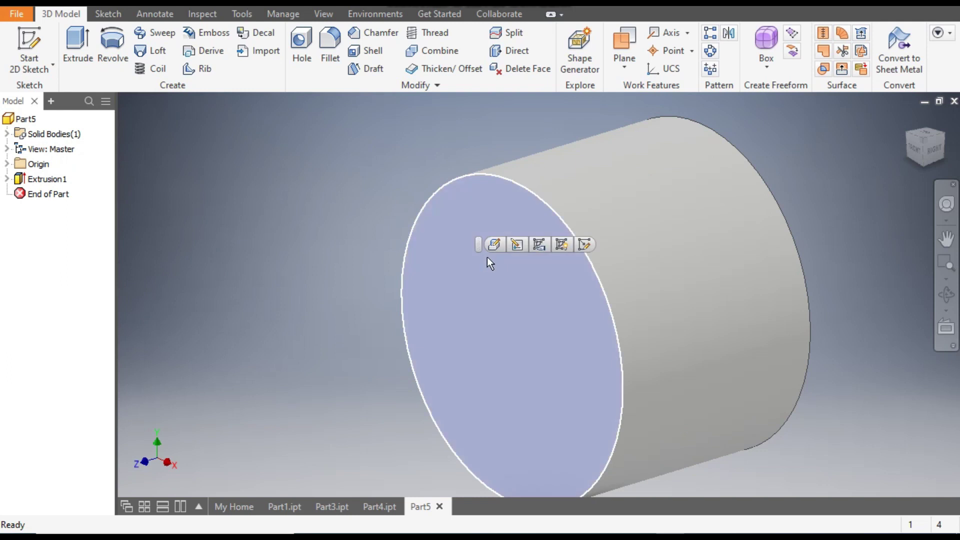
{"action": "left_click", "coordinate": [585, 245]}
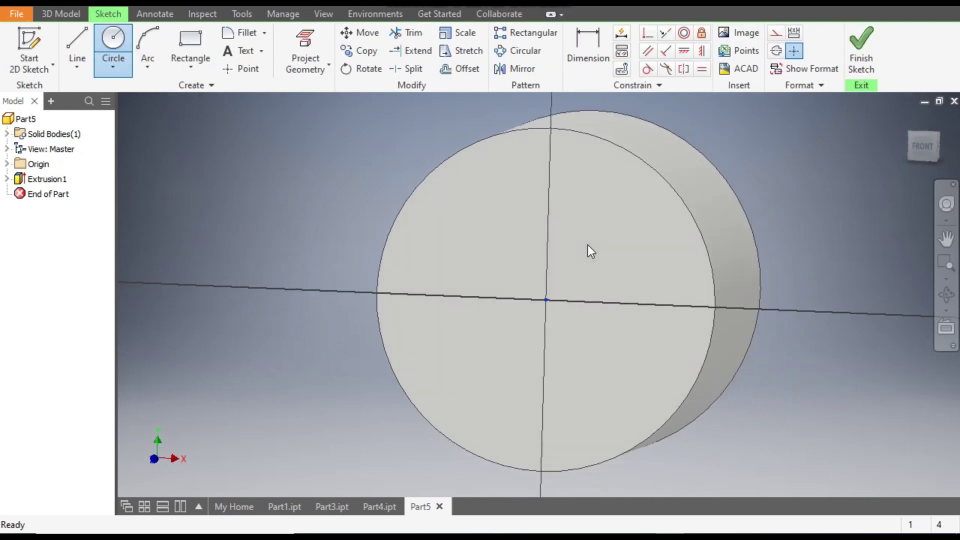
{"action": "scroll", "coordinate": [580, 220], "scroll_direction": "down", "scroll_amount": 2}
{"action": "mouse_move", "coordinate": [581, 220]}
{"action": "middle_mouse_down"}
{"action": "mouse_move", "coordinate": [596, 255]}
{"action": "mouse_move", "coordinate": [575, 222]}
{"action": "middle_mouse_up"}
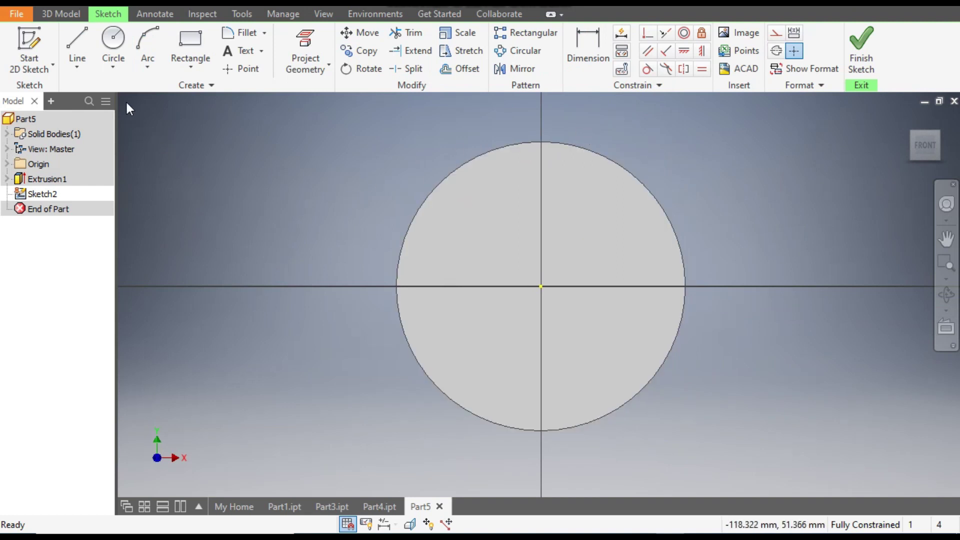
Step: Draw an origin-centred circle on the 84.25 mm edge and a concentric 122.35 mm circle
{"action": "left_click", "coordinate": [109, 53]}
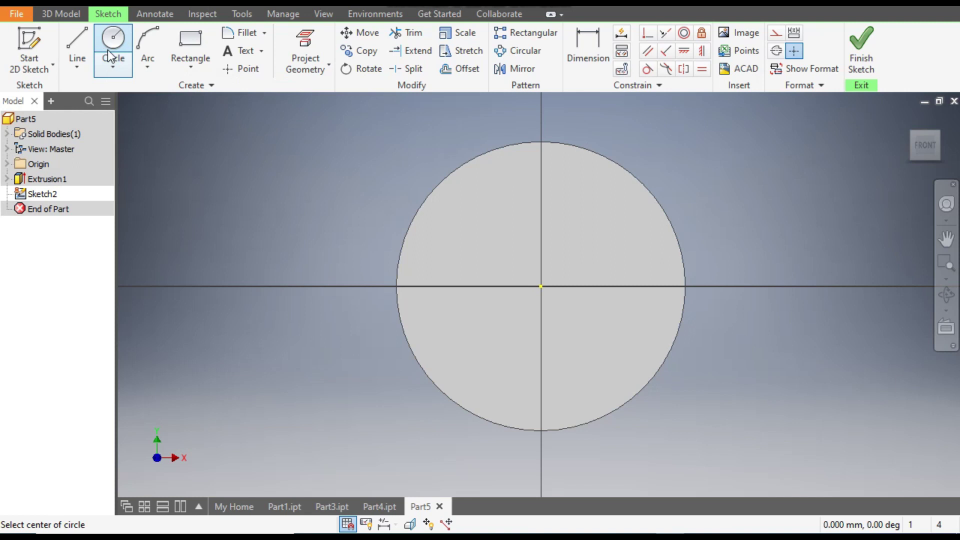
{"action": "left_click", "coordinate": [540, 286]}
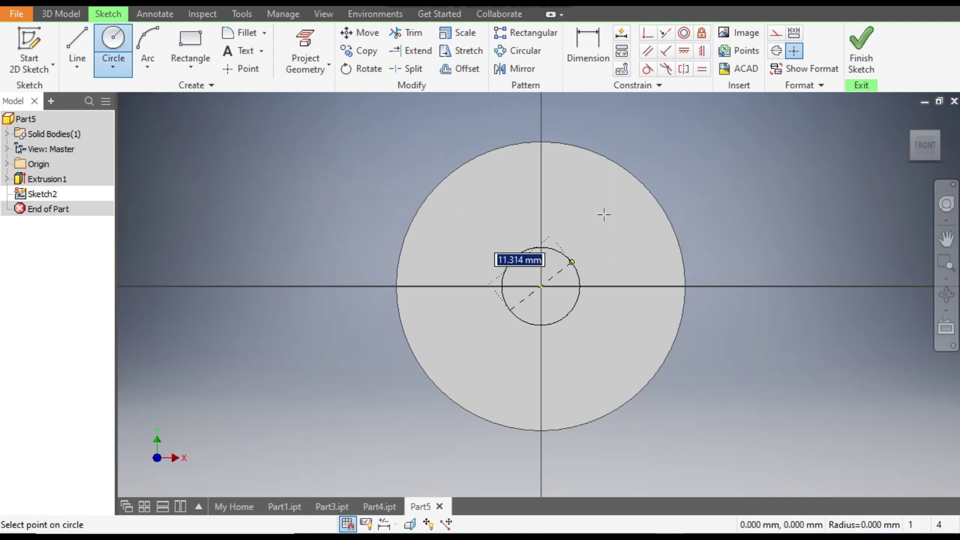
{"action": "left_click", "coordinate": [543, 144]}
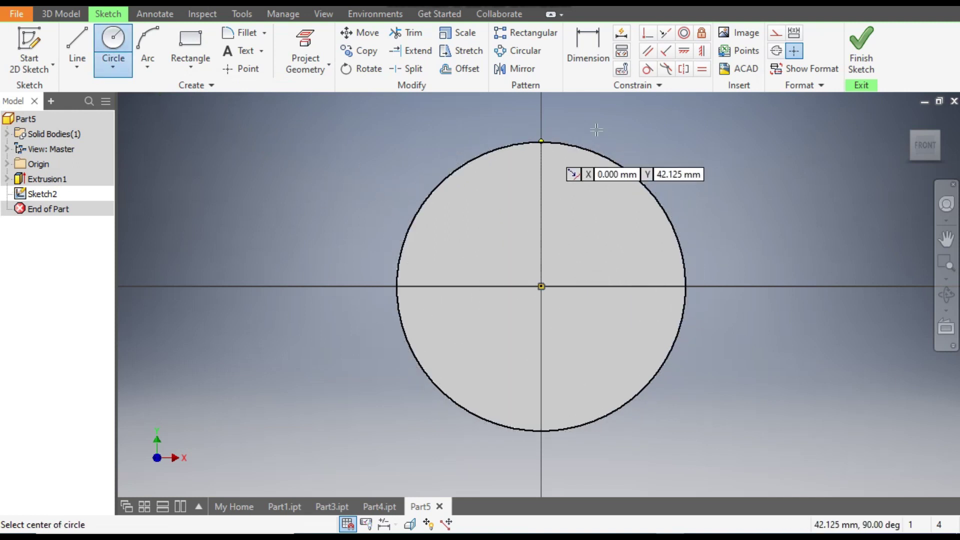
{"action": "left_click", "coordinate": [540, 286]}
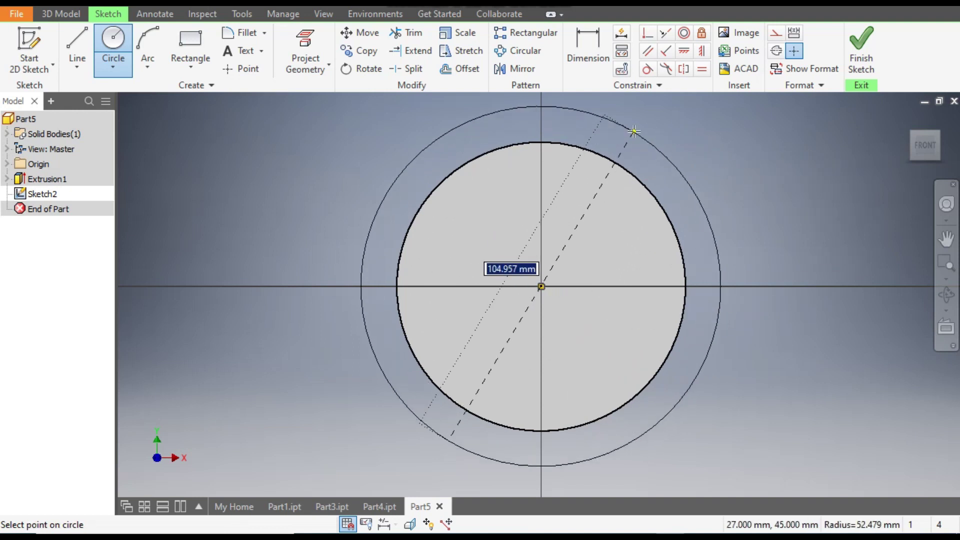
{"action": "type", "text": "1"}
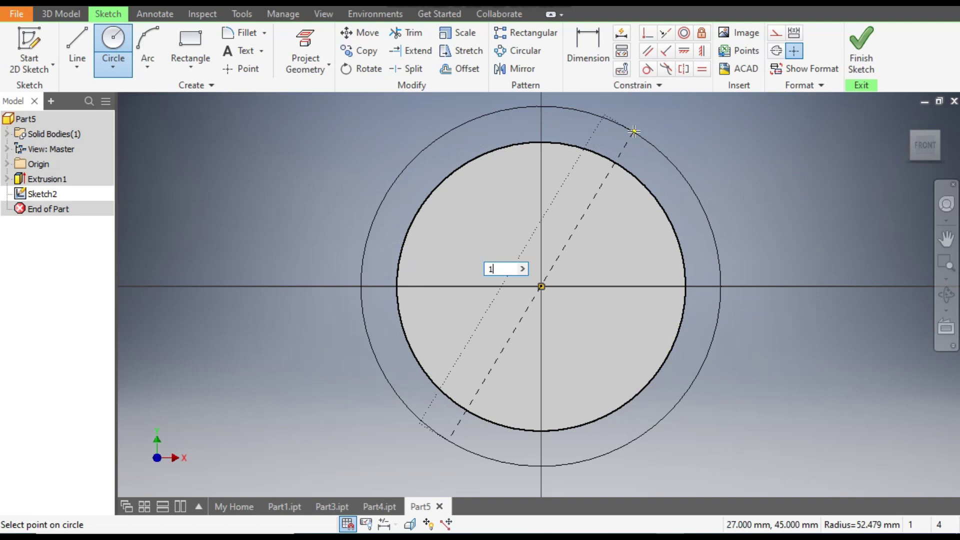
{"action": "type", "text": "22.35"}
{"action": "key", "text": "Return"}
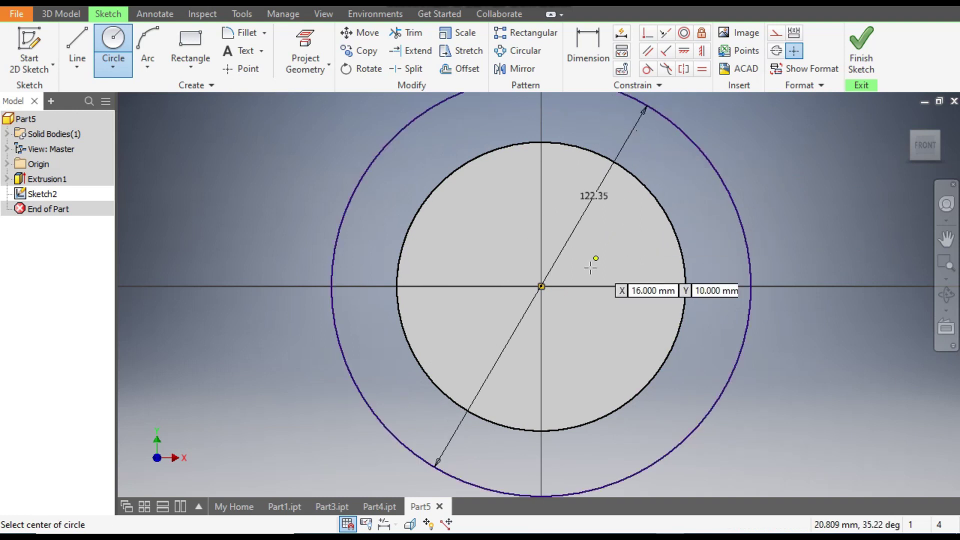
{"action": "scroll", "coordinate": [583, 295], "scroll_direction": "down", "scroll_amount": 3}
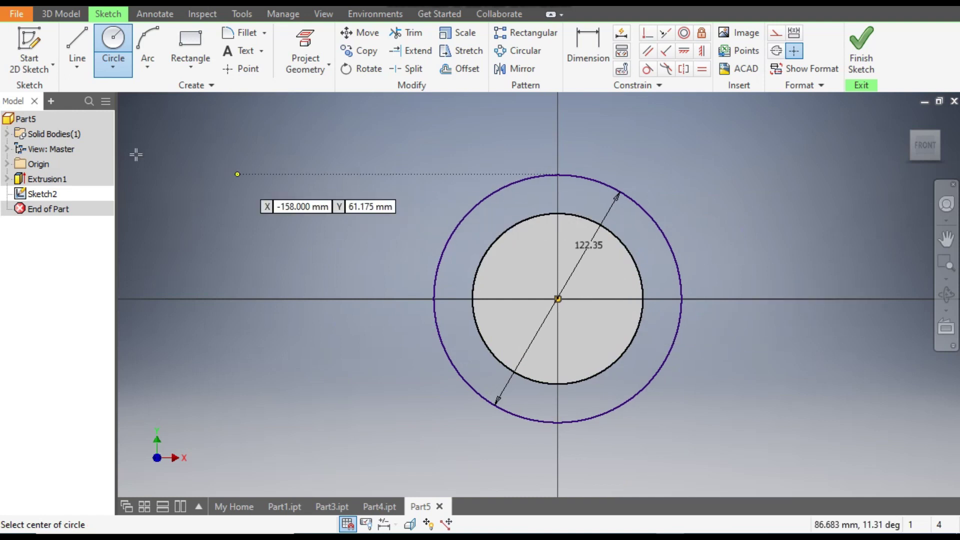
Step: Draw a three-point arc from the 122.35 mm outer circle to the inner circle's upper-left side
{"action": "left_click", "coordinate": [151, 44]}
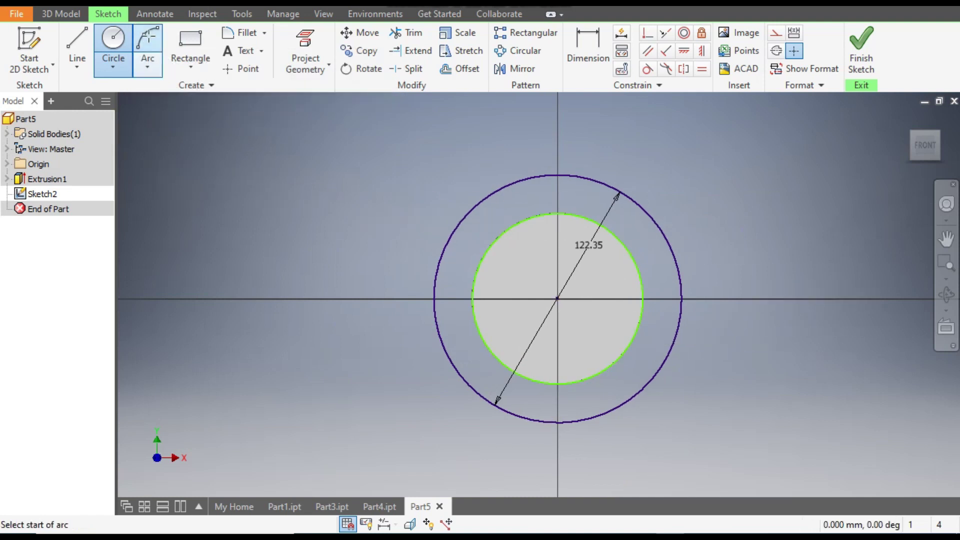
{"action": "left_click", "coordinate": [147, 61]}
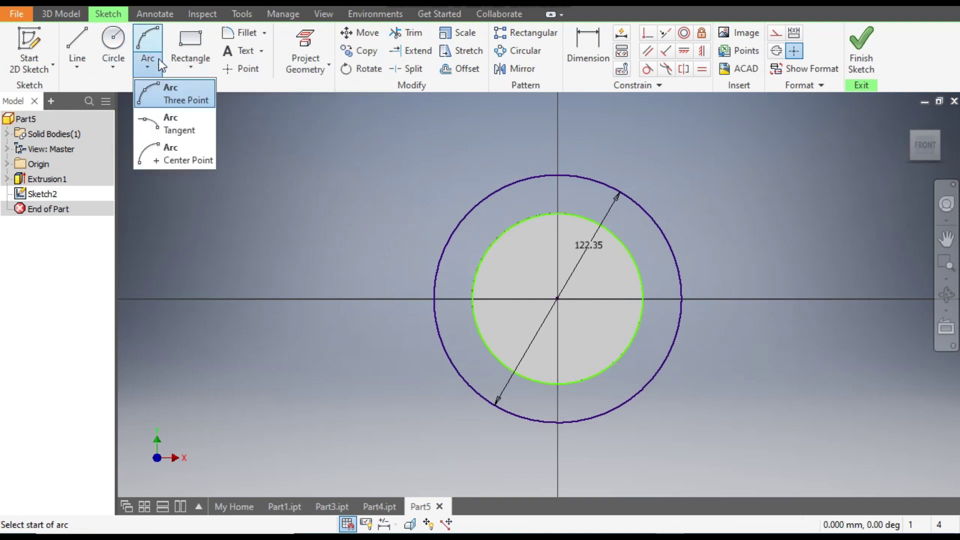
{"action": "left_click", "coordinate": [181, 91]}
{"action": "scroll", "coordinate": [512, 220], "scroll_direction": "up", "scroll_amount": 3}
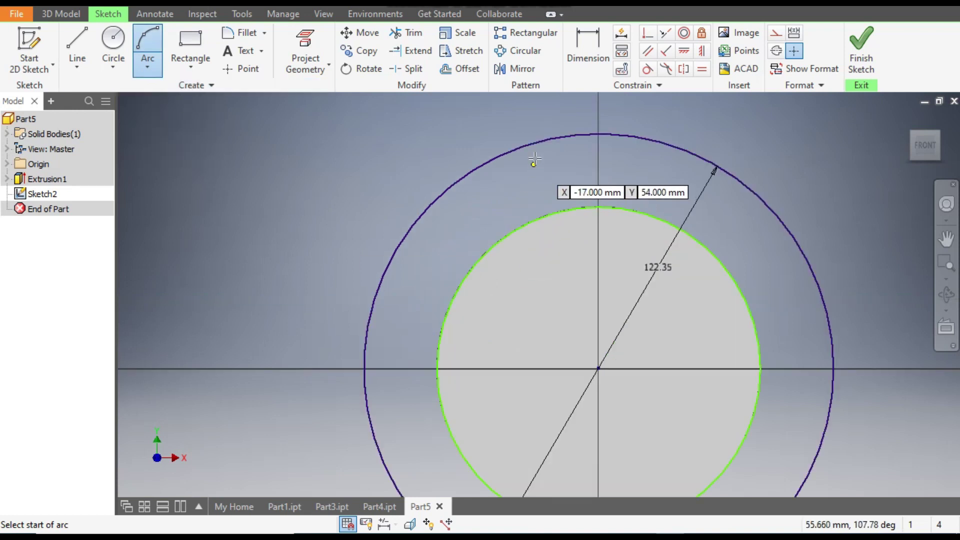
{"action": "left_click", "coordinate": [535, 144]}
{"action": "left_click", "coordinate": [506, 235]}
{"action": "left_click", "coordinate": [498, 214]}
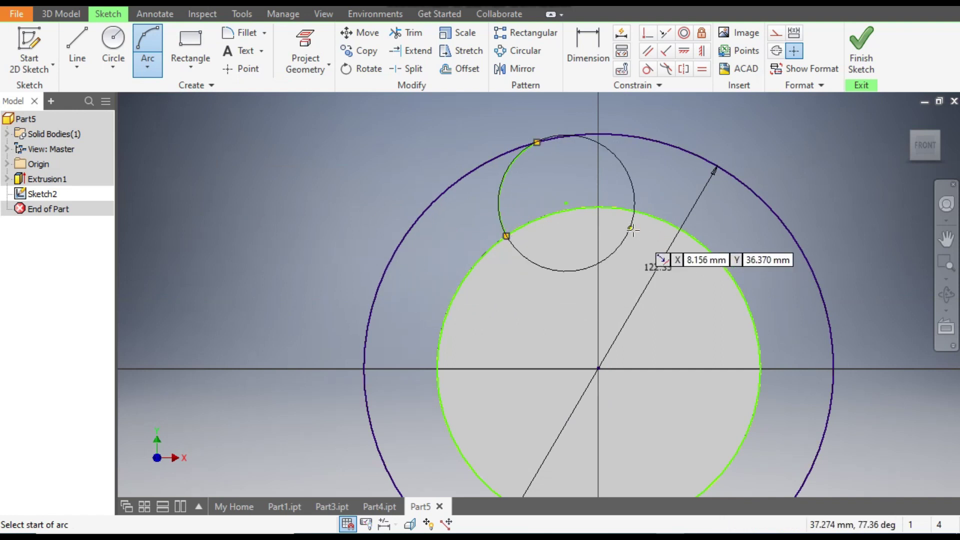
{"action": "key", "text": "Escape"}
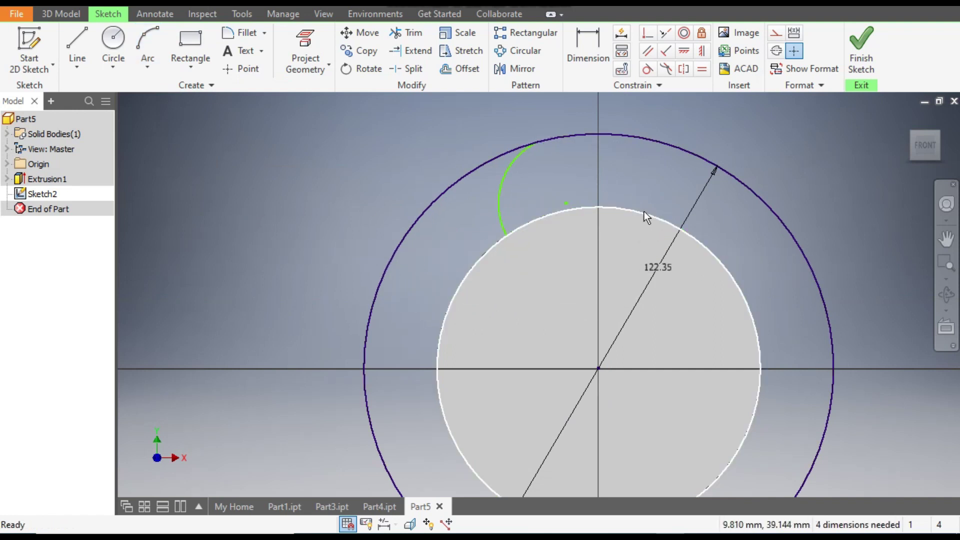
Step: Dimension the inner circle's diameter at 84.25 mm
{"action": "left_click", "coordinate": [586, 64]}
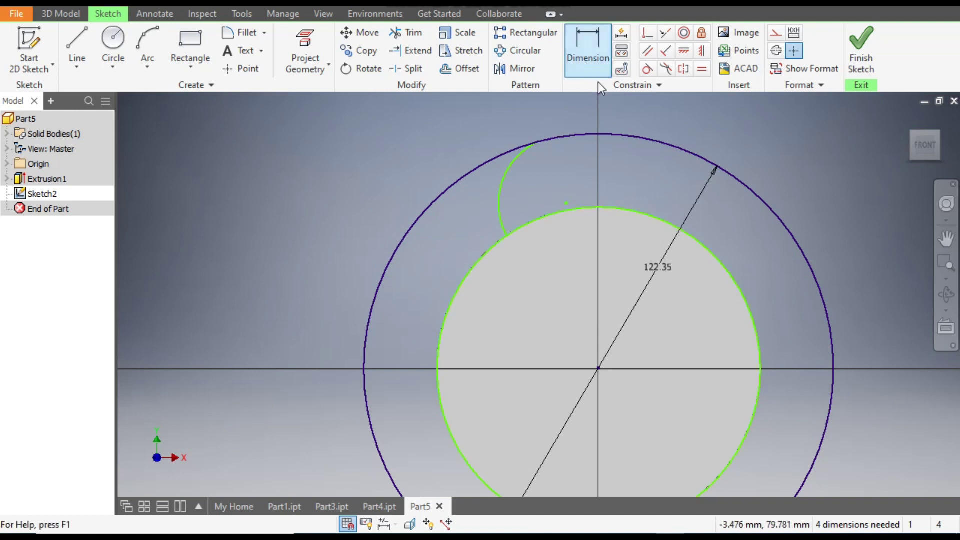
{"action": "left_click", "coordinate": [655, 217]}
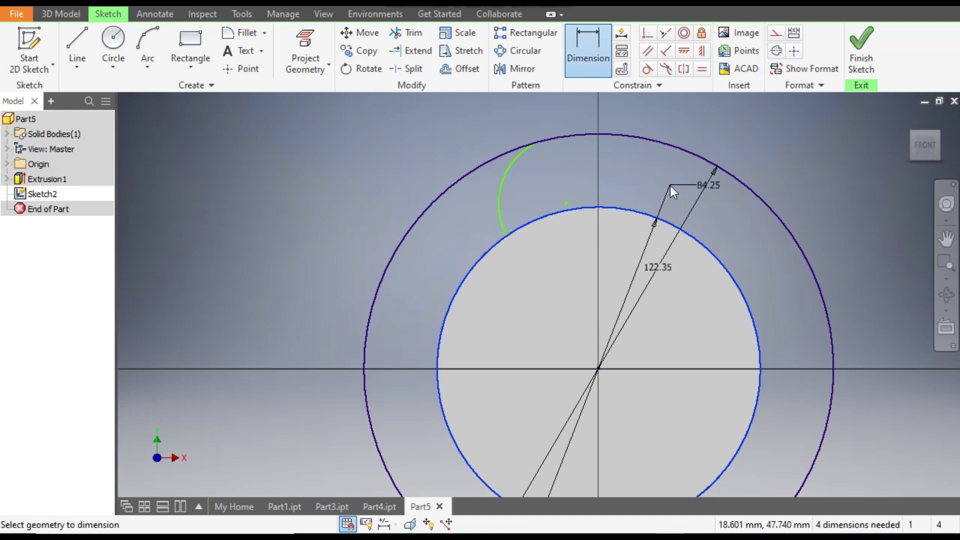
{"action": "left_click", "coordinate": [671, 184]}
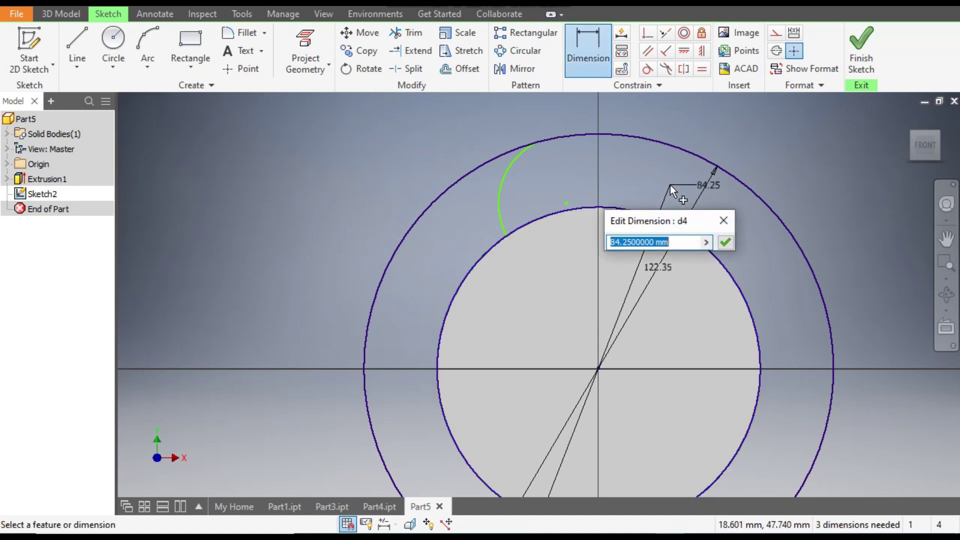
{"action": "left_click", "coordinate": [725, 243]}
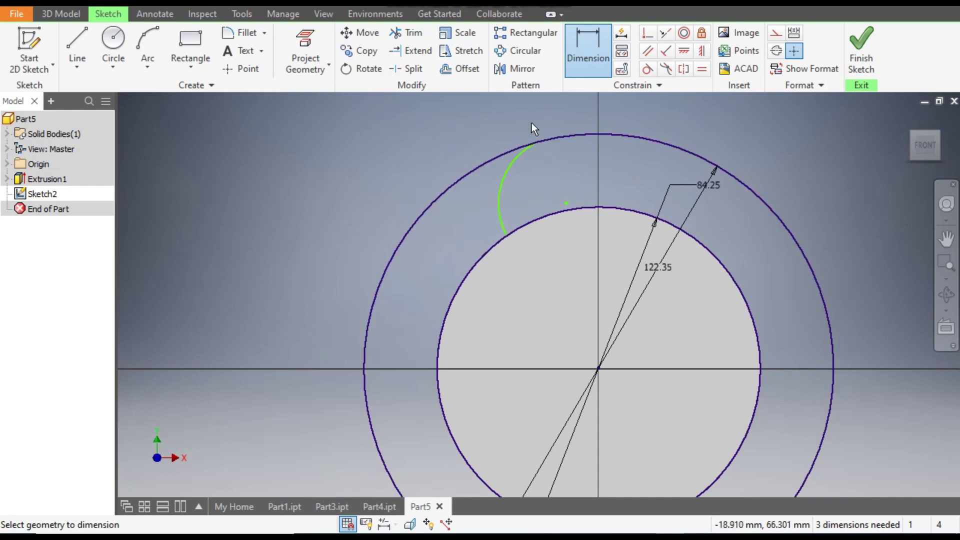
{"action": "scroll", "coordinate": [532, 122], "scroll_direction": "down", "scroll_amount": 2}
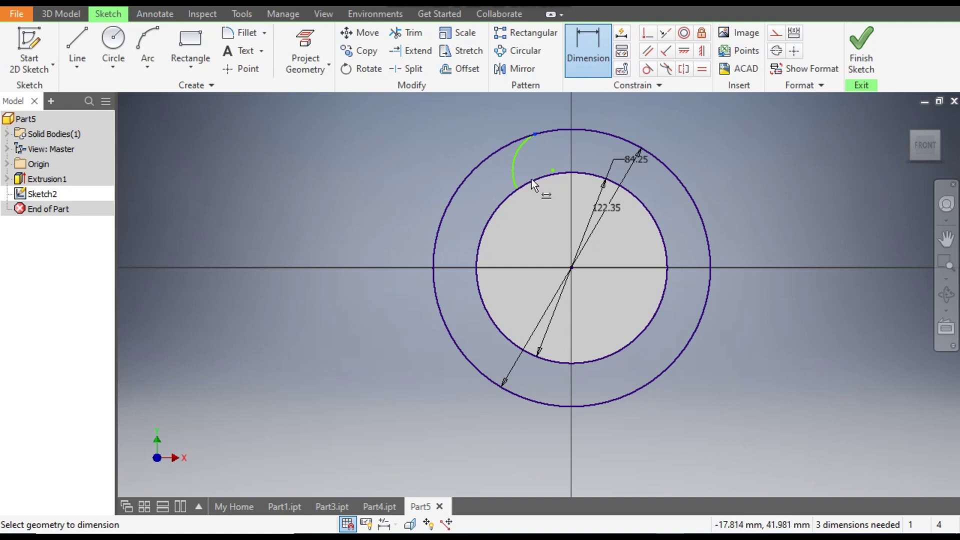
Step: Dimension the arc's top endpoint 4.5 mm from the vertical axis
{"action": "left_click", "coordinate": [571, 267]}
{"action": "left_click", "coordinate": [535, 134]}
{"action": "left_click", "coordinate": [552, 110]}
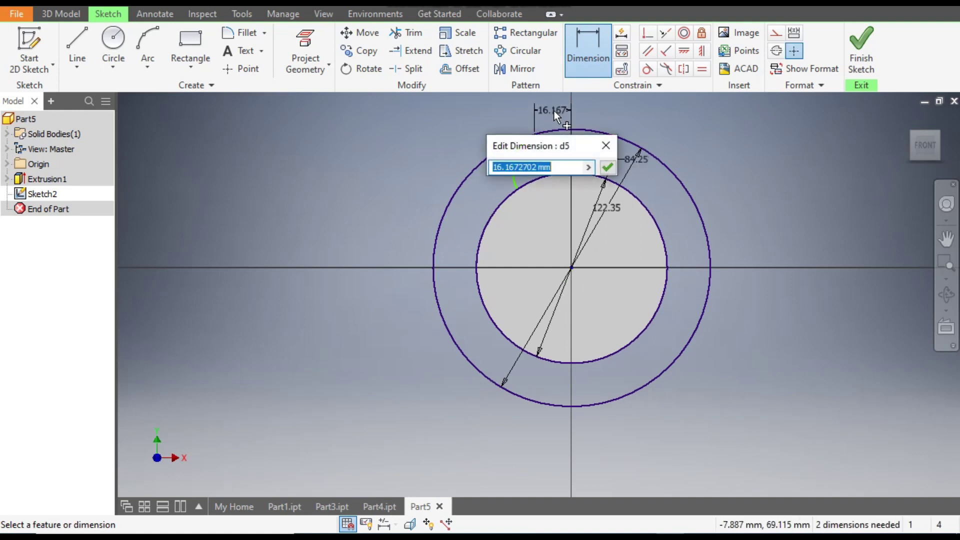
{"action": "type", "text": "4"}
{"action": "type", "text": ".25"}
{"action": "key", "text": "Return"}
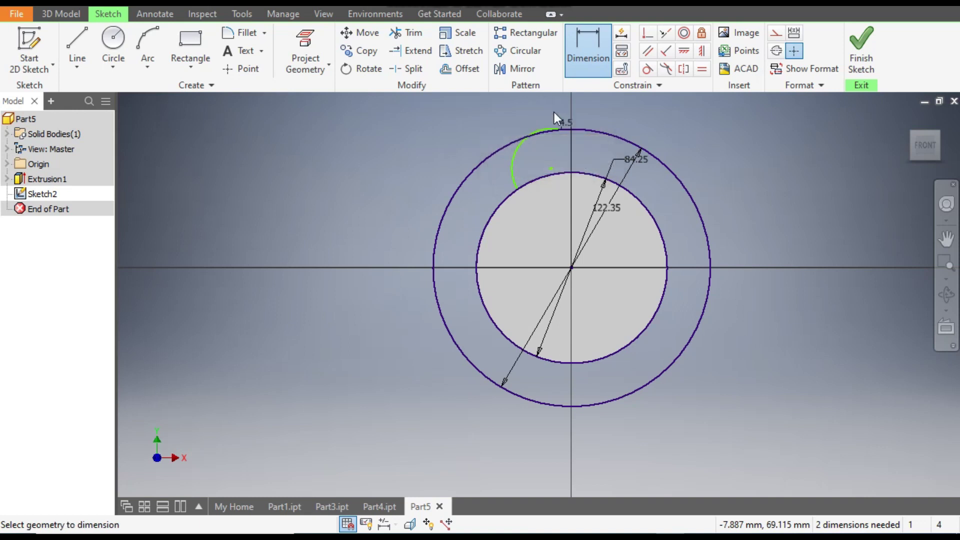
{"action": "scroll", "coordinate": [540, 168], "scroll_direction": "up", "scroll_amount": 3}
Step: Dimension the arc's lower endpoint 10 mm from the sketch centre
{"action": "left_click", "coordinate": [500, 208]}
{"action": "left_click", "coordinate": [604, 357]}
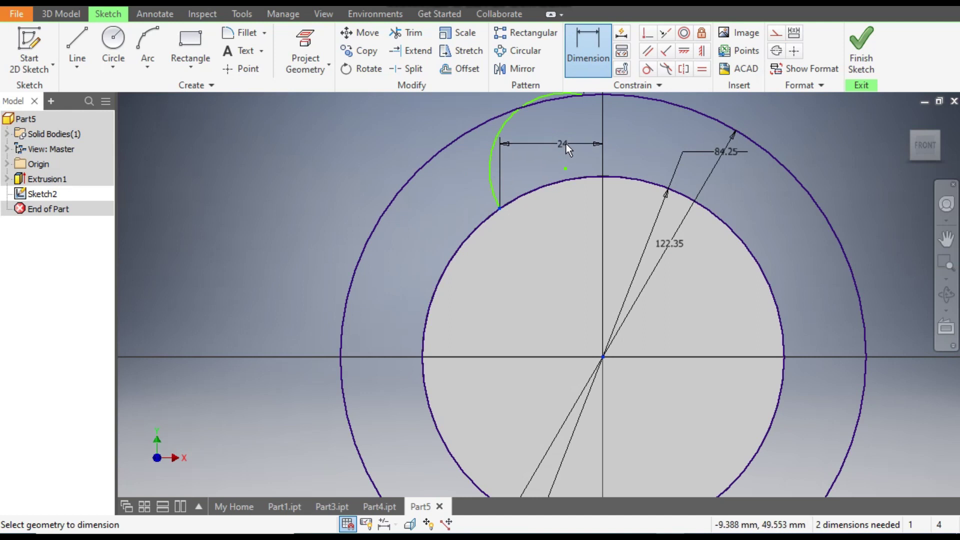
{"action": "left_click", "coordinate": [566, 143]}
{"action": "type", "text": "10"}
{"action": "key", "text": "Return"}
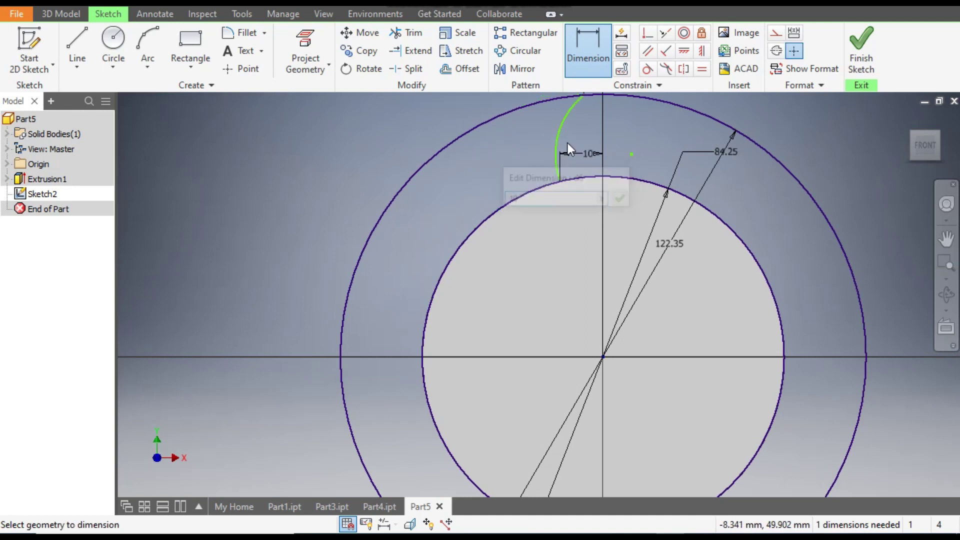
Step: Set the tooth arc's radius to 24 mm
{"action": "scroll", "coordinate": [583, 167], "scroll_direction": "down", "scroll_amount": 2}
{"action": "scroll", "coordinate": [581, 166], "scroll_direction": "up", "scroll_amount": 3}
{"action": "left_click", "coordinate": [570, 159]}
{"action": "left_click", "coordinate": [592, 170]}
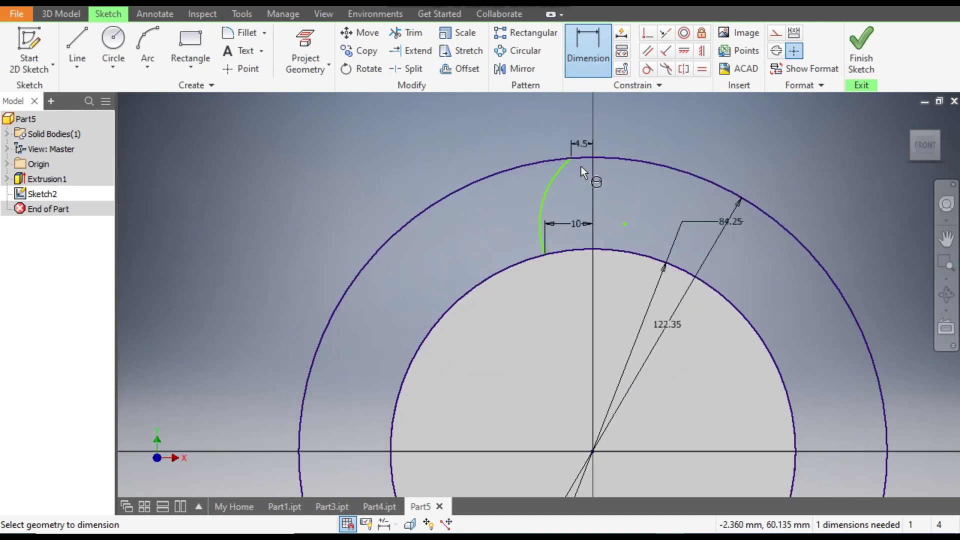
{"action": "left_click", "coordinate": [547, 191]}
{"action": "left_click", "coordinate": [610, 205]}
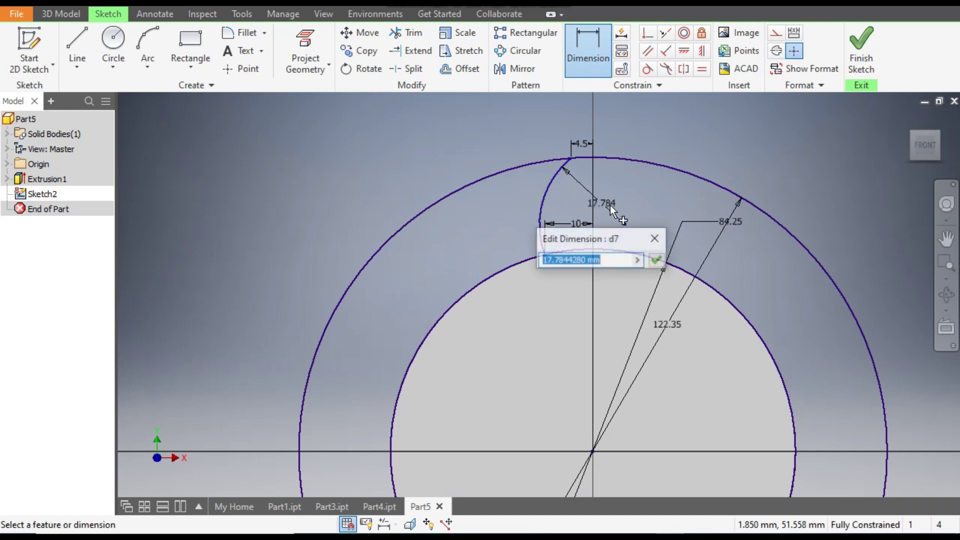
{"action": "type", "text": "24"}
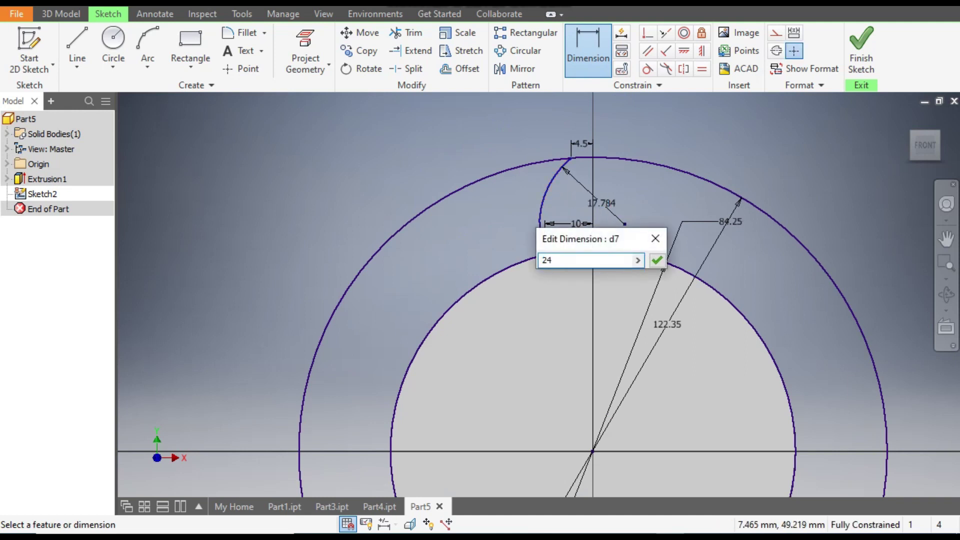
{"action": "key", "text": "Return"}
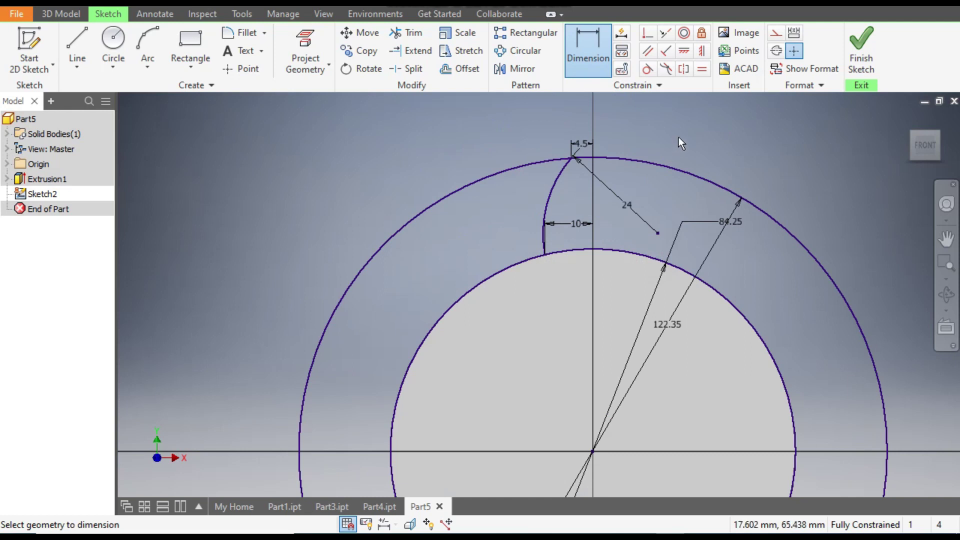
Step: Draw a dashed vertical construction line from the origin up past the tooth arc
{"action": "left_click", "coordinate": [76, 40]}
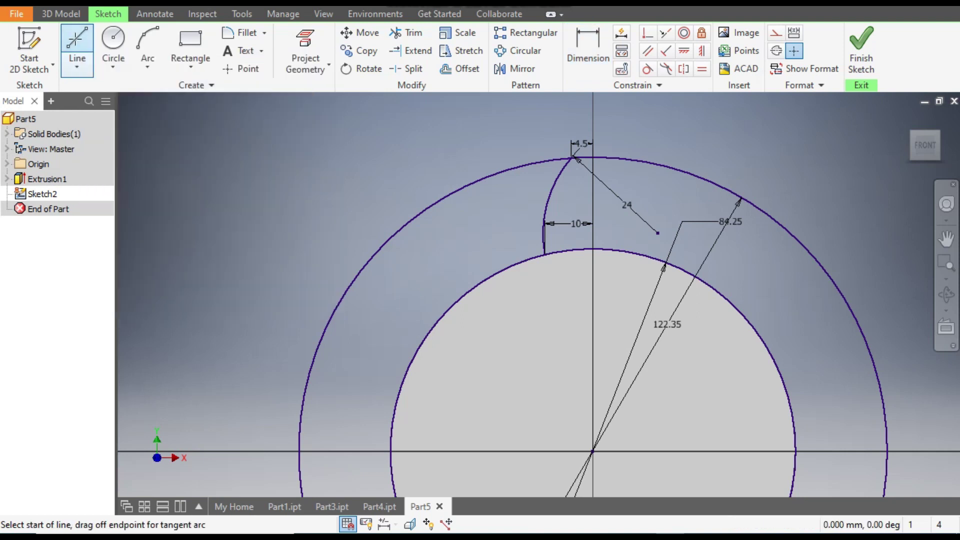
{"action": "left_click", "coordinate": [776, 35]}
{"action": "scroll", "coordinate": [728, 101], "scroll_direction": "down", "scroll_amount": 3}
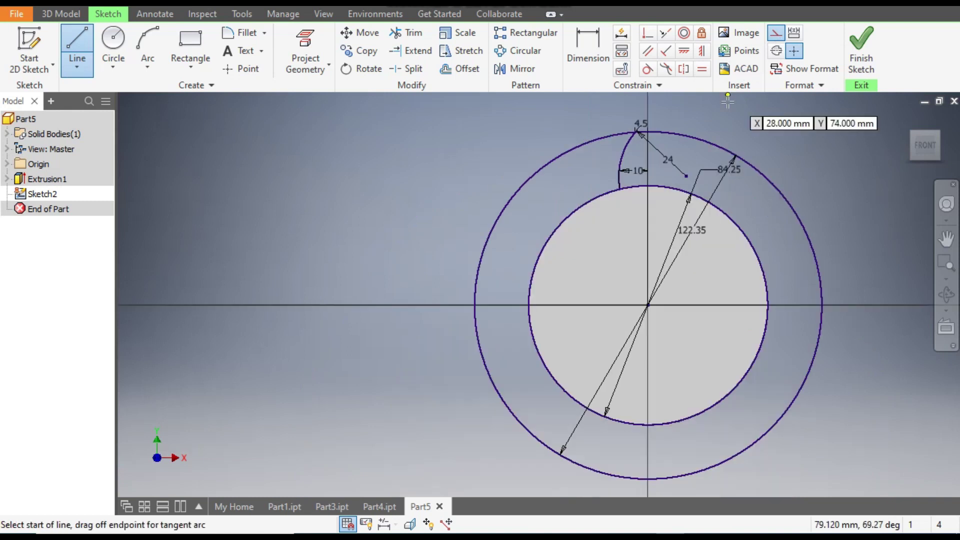
{"action": "left_click", "coordinate": [648, 305]}
{"action": "scroll", "coordinate": [810, 350], "scroll_direction": "down", "scroll_amount": 2}
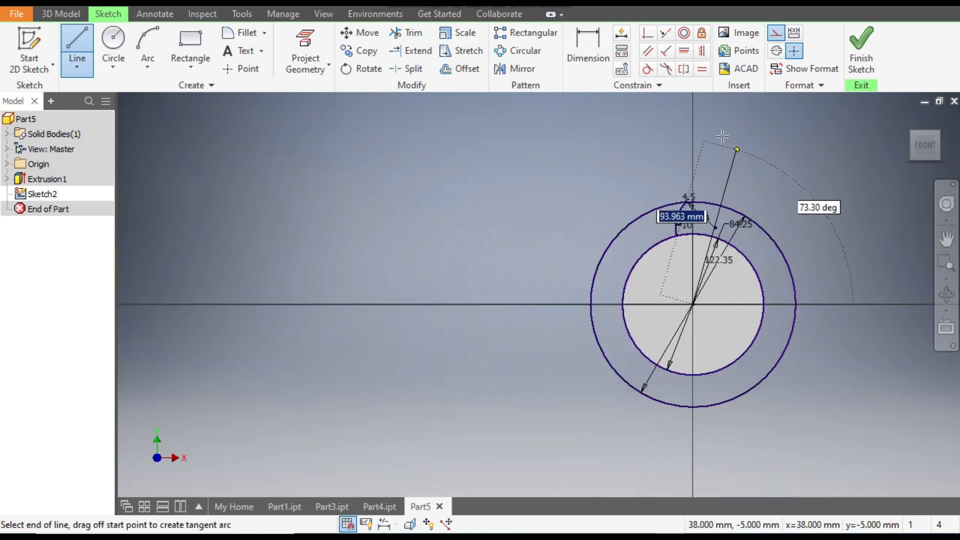
{"action": "left_click", "coordinate": [693, 121]}
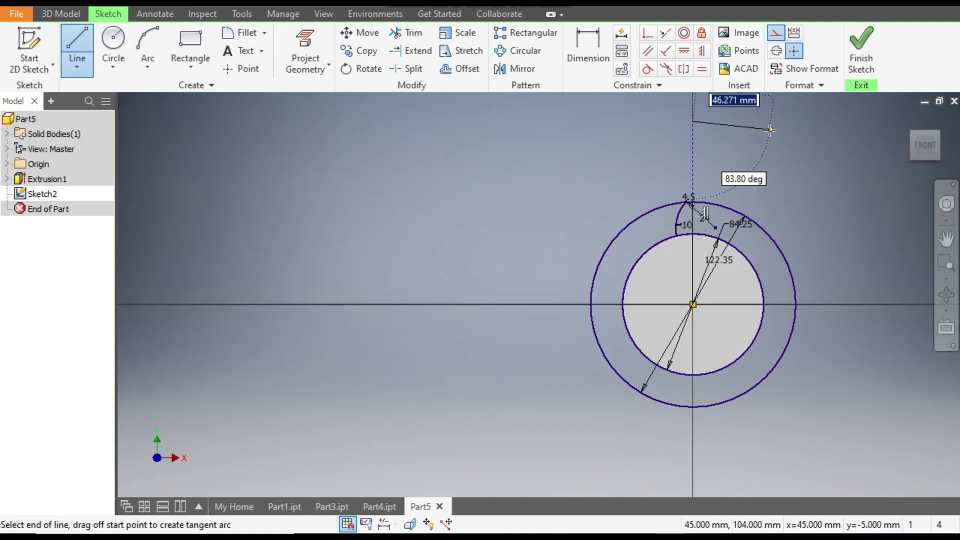
{"action": "key", "text": "Escape"}
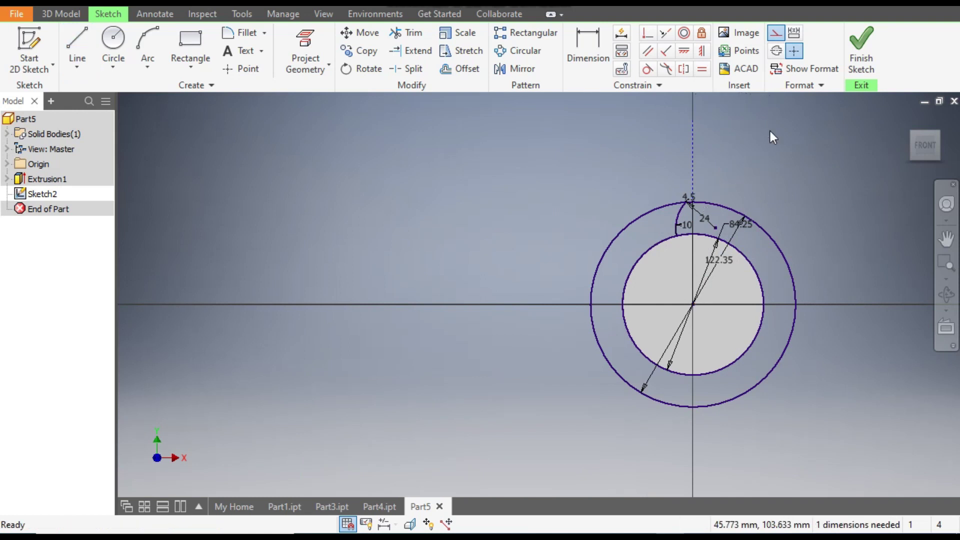
{"action": "scroll", "coordinate": [738, 181], "scroll_direction": "up", "scroll_amount": 2}
{"action": "middle_click_drag", "start_coordinate": [663, 178], "coordinate": [663, 169]}
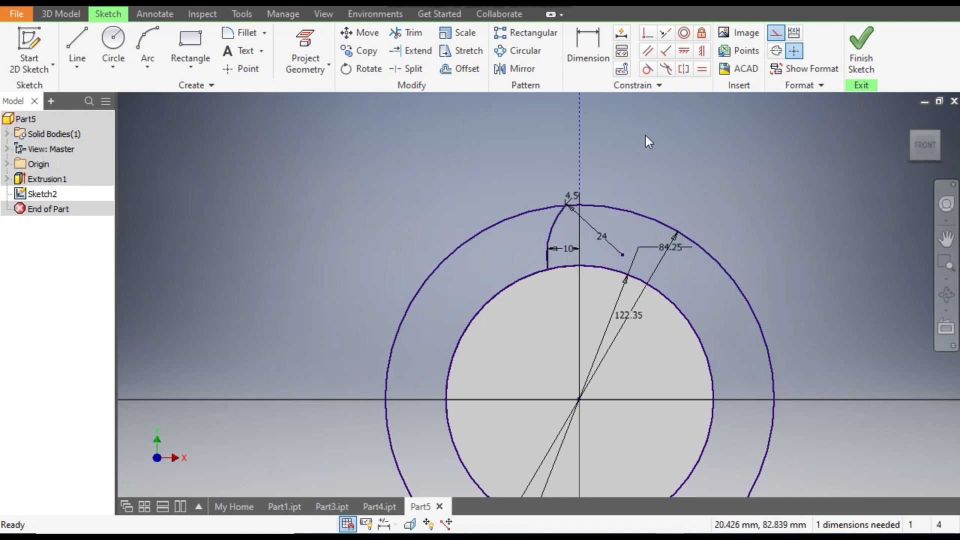
Step: Mirror the tooth-flank arc across the vertical construction line
{"action": "left_click", "coordinate": [515, 69]}
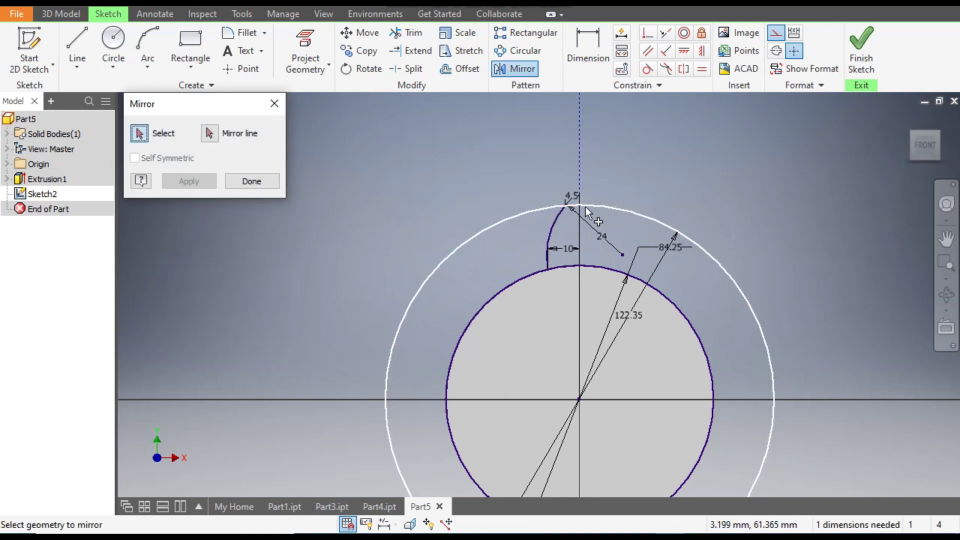
{"action": "left_click", "coordinate": [553, 229]}
{"action": "left_click", "coordinate": [216, 138]}
{"action": "left_click", "coordinate": [583, 152]}
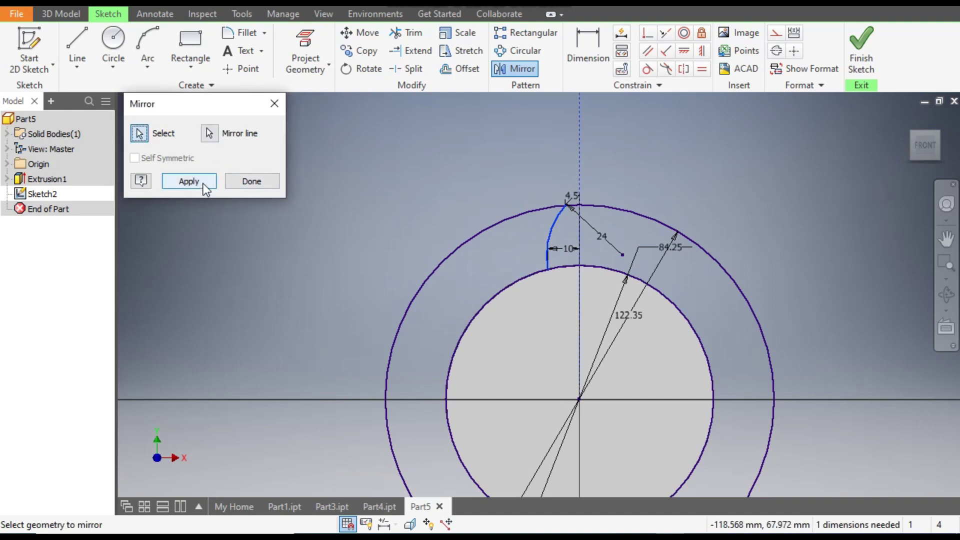
{"action": "left_click", "coordinate": [203, 183]}
{"action": "left_click", "coordinate": [235, 184]}
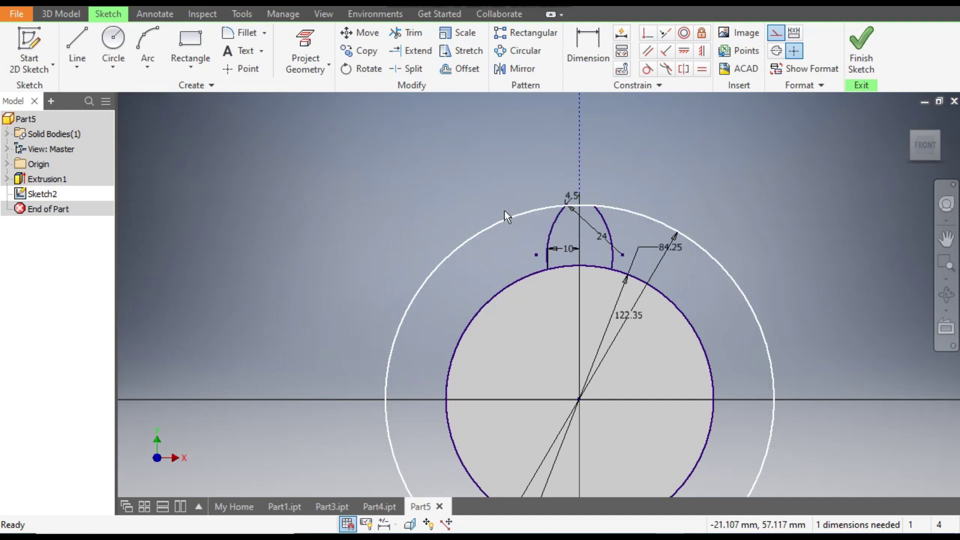
Step: Trim the outer circle away outside the tooth
{"action": "left_click", "coordinate": [406, 33]}
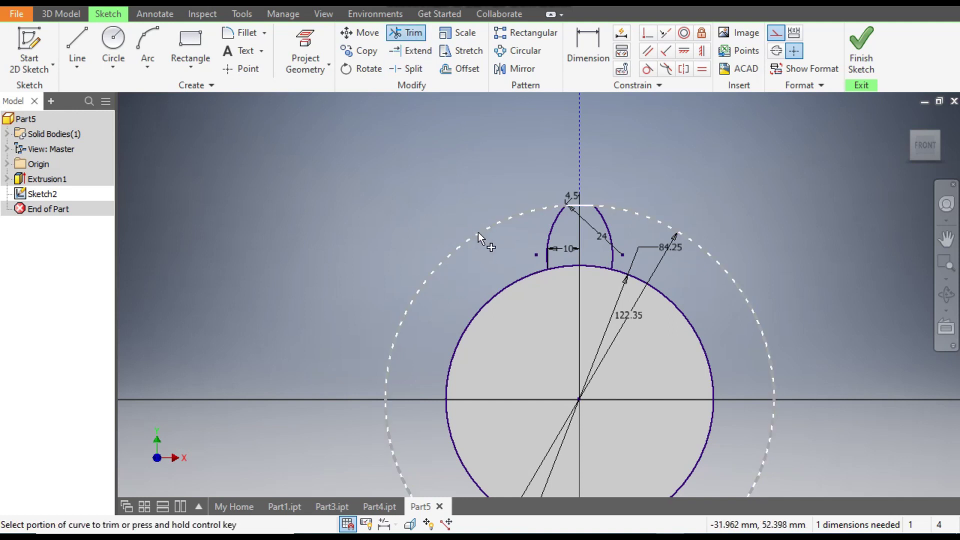
{"action": "left_click", "coordinate": [478, 232]}
{"action": "key", "text": "Escape"}
Step: Convert the inner 84.25 mm circle into construction geometry
{"action": "middle_click_drag", "start_coordinate": [478, 233], "coordinate": [659, 289], "text": "shift"}
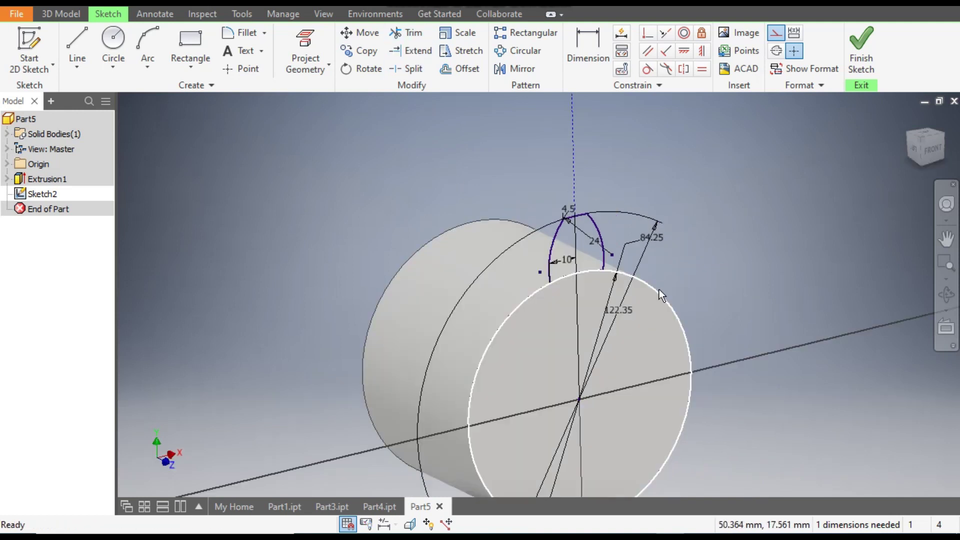
{"action": "left_click", "coordinate": [659, 290]}
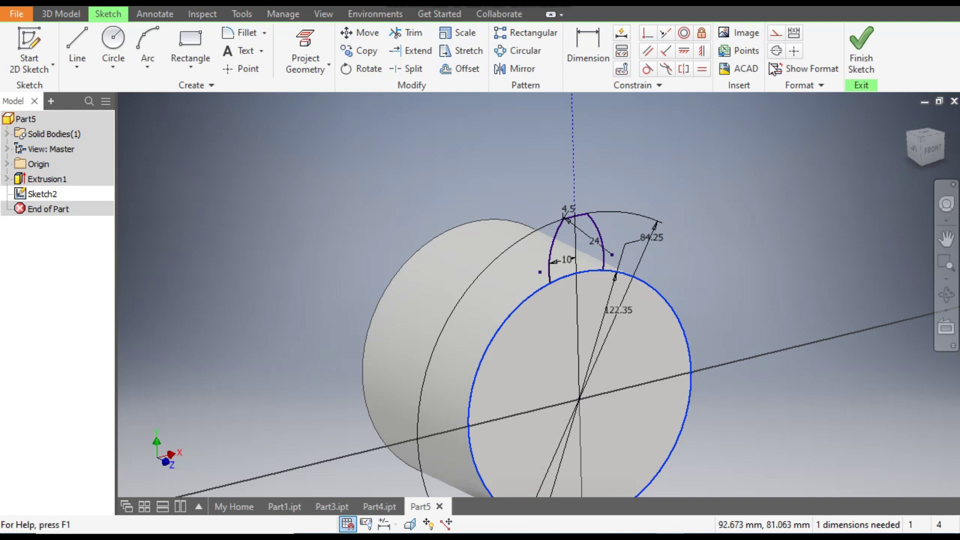
{"action": "left_click", "coordinate": [776, 33]}
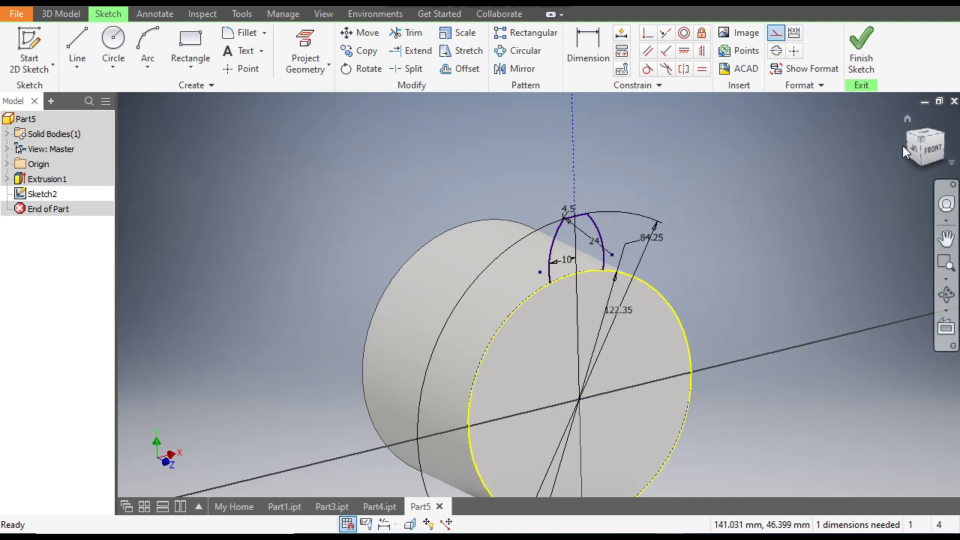
{"action": "left_click", "coordinate": [925, 148]}
{"action": "scroll", "coordinate": [533, 259], "scroll_direction": "down", "scroll_amount": 3}
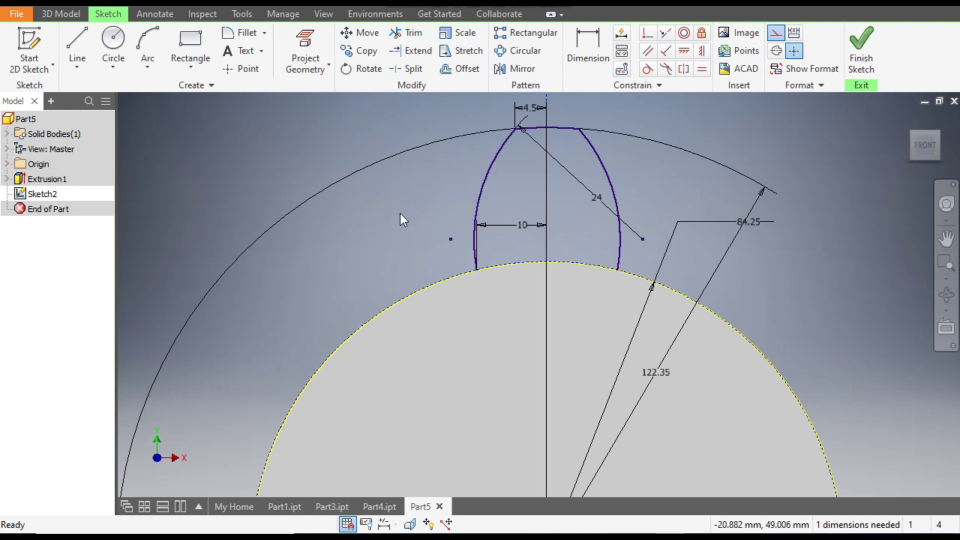
{"action": "key", "text": "ctrl+z"}
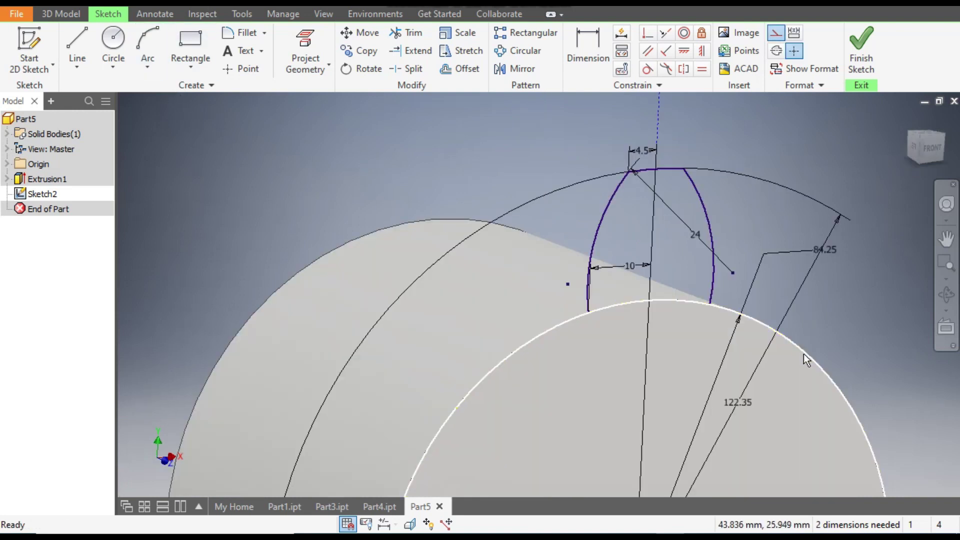
{"action": "left_click", "coordinate": [778, 35]}
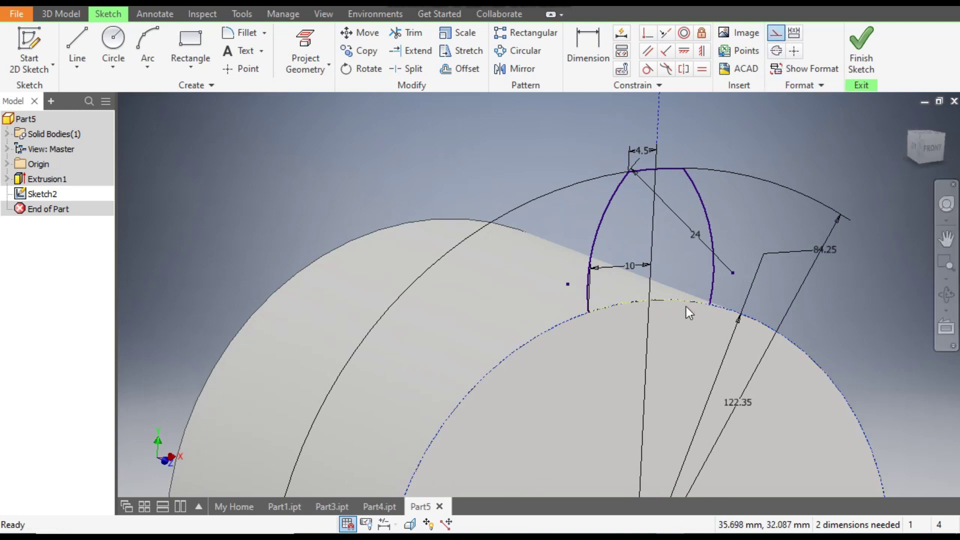
{"action": "scroll", "coordinate": [659, 299], "scroll_direction": "up", "scroll_amount": 3}
{"action": "scroll", "coordinate": [599, 320], "scroll_direction": "down", "scroll_amount": 5}
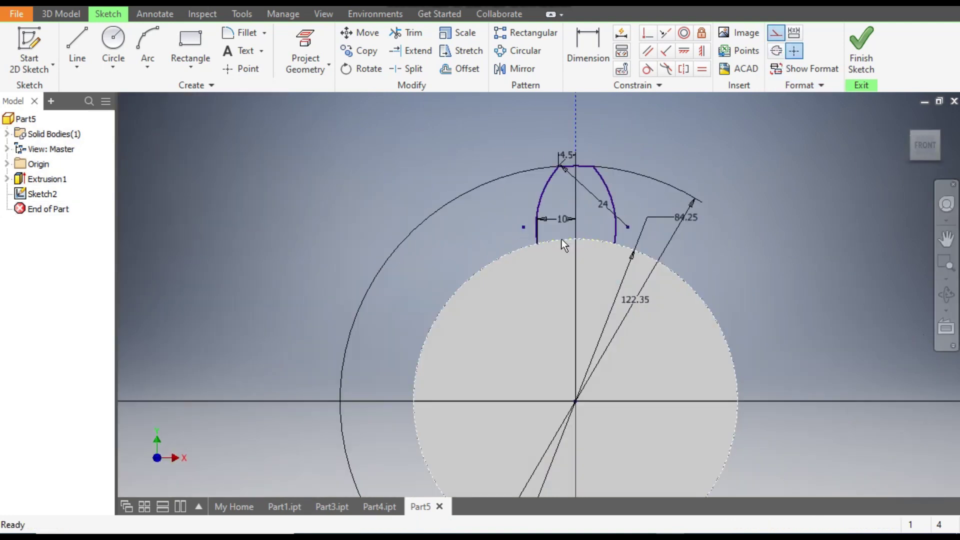
{"action": "scroll", "coordinate": [562, 239], "scroll_direction": "up", "scroll_amount": 4}
Step: Draw a three-point arc across the base of the tooth profile
{"action": "left_click", "coordinate": [147, 42]}
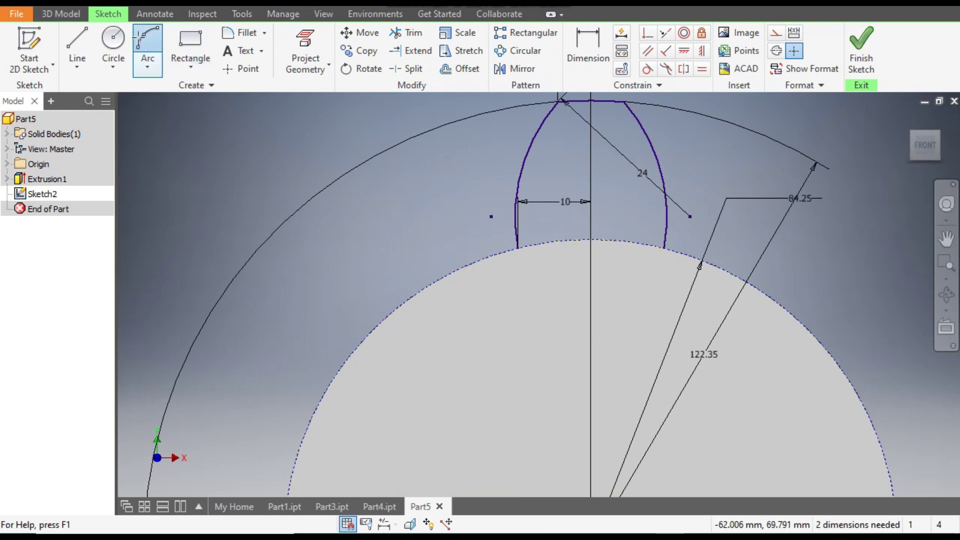
{"action": "left_click", "coordinate": [517, 247]}
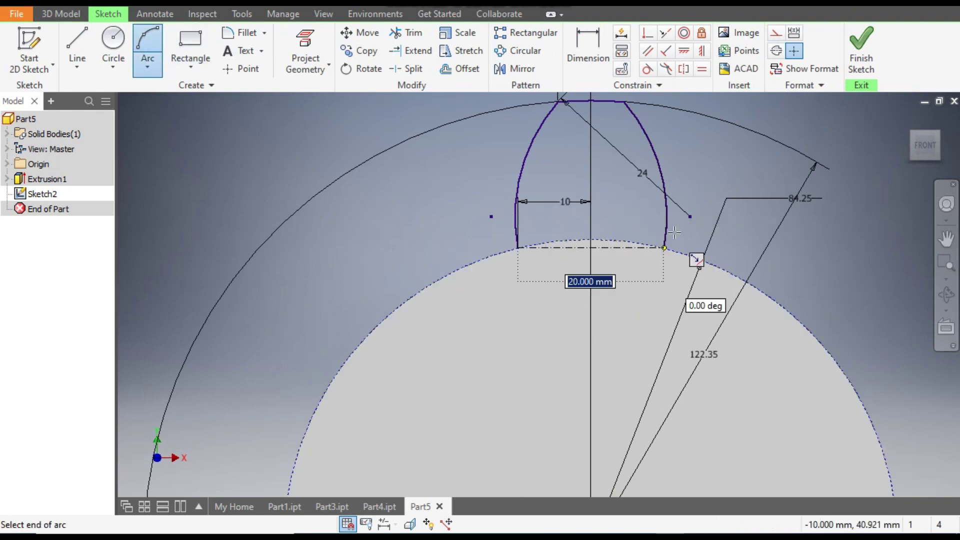
{"action": "left_click", "coordinate": [664, 248]}
{"action": "left_click", "coordinate": [552, 386]}
{"action": "key", "text": "Escape"}
Step: Attempt a base-arc dimension, dismiss the duplicate-dimension warning, and drag the top arc upward
{"action": "left_click", "coordinate": [730, 201]}
{"action": "key", "text": "d"}
{"action": "left_click", "coordinate": [620, 241]}
{"action": "left_click", "coordinate": [611, 273]}
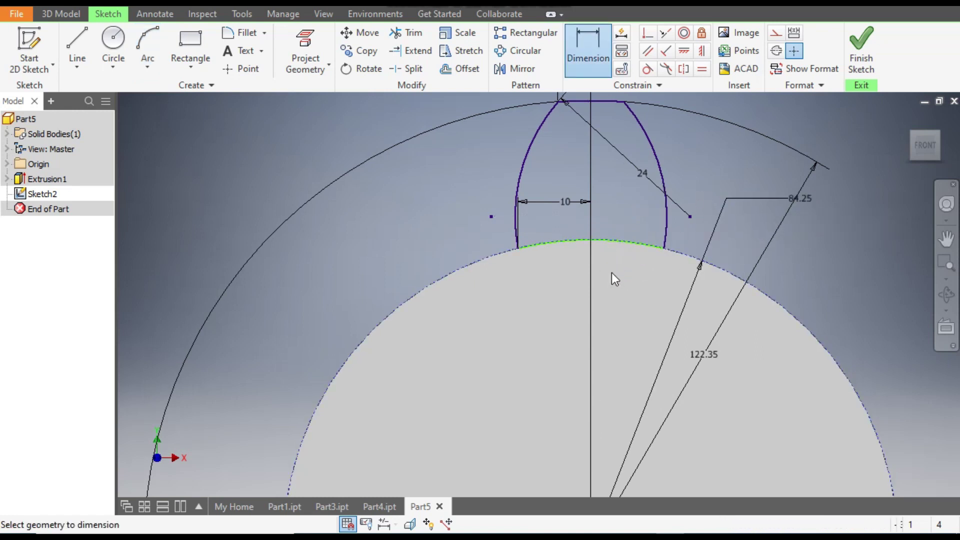
{"action": "key", "text": "Escape"}
{"action": "key", "text": "Escape"}
{"action": "left_click_drag", "start_coordinate": [605, 242], "coordinate": [609, 217]}
{"action": "key", "text": "d"}
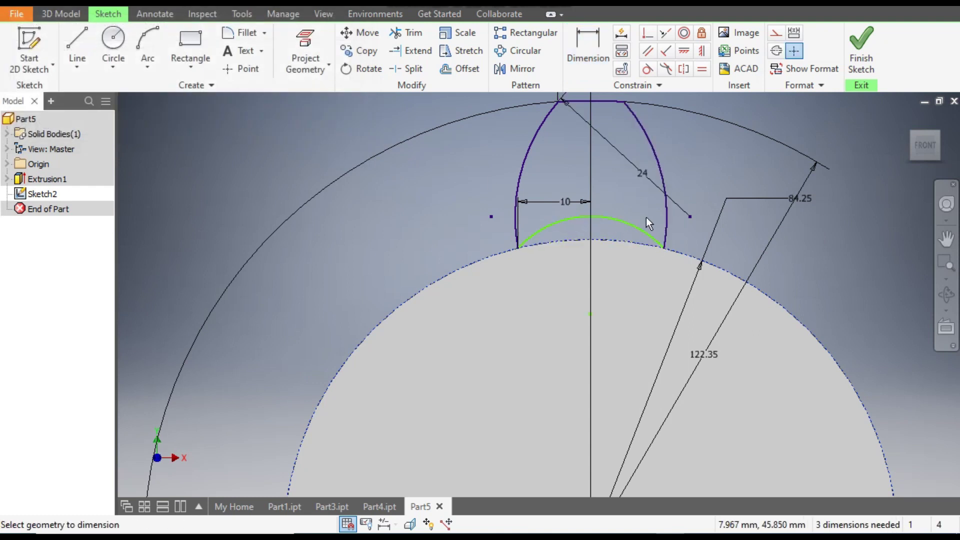
{"action": "key", "text": "Escape"}
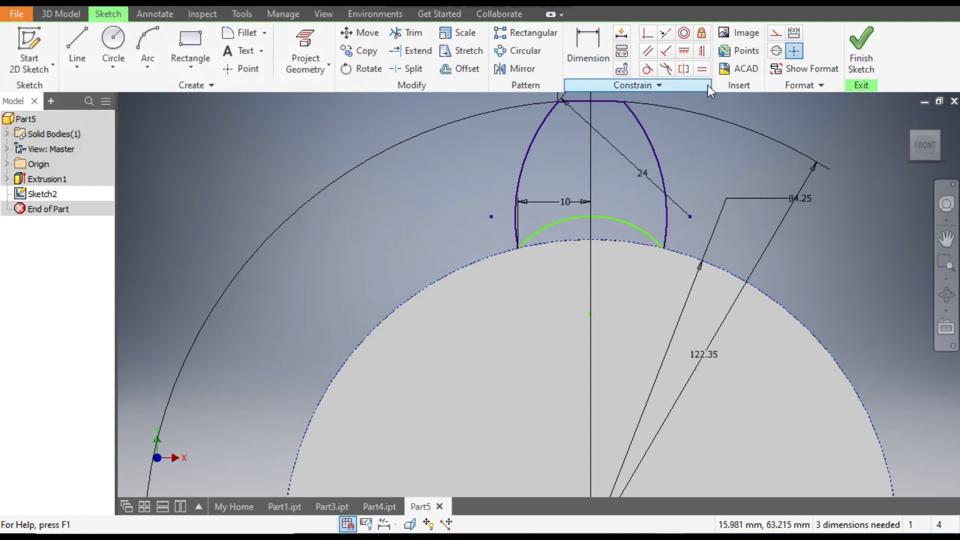
Step: Constrain the tooth's arc concentric with the large gear circle
{"action": "left_click", "coordinate": [684, 33]}
{"action": "left_click", "coordinate": [639, 225]}
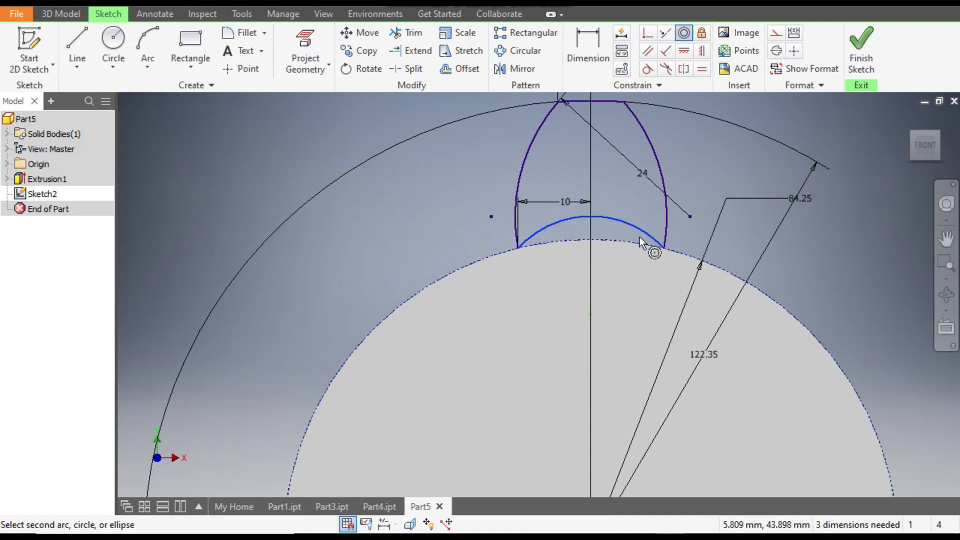
{"action": "left_click", "coordinate": [648, 245]}
{"action": "key", "text": "Escape"}
{"action": "mouse_move", "coordinate": [722, 230]}
{"action": "middle_mouse_down", "text": "shift"}
{"action": "mouse_move", "coordinate": [633, 228]}
{"action": "mouse_move", "coordinate": [696, 229]}
{"action": "mouse_move", "coordinate": [728, 244]}
{"action": "middle_mouse_up", "text": "shift"}
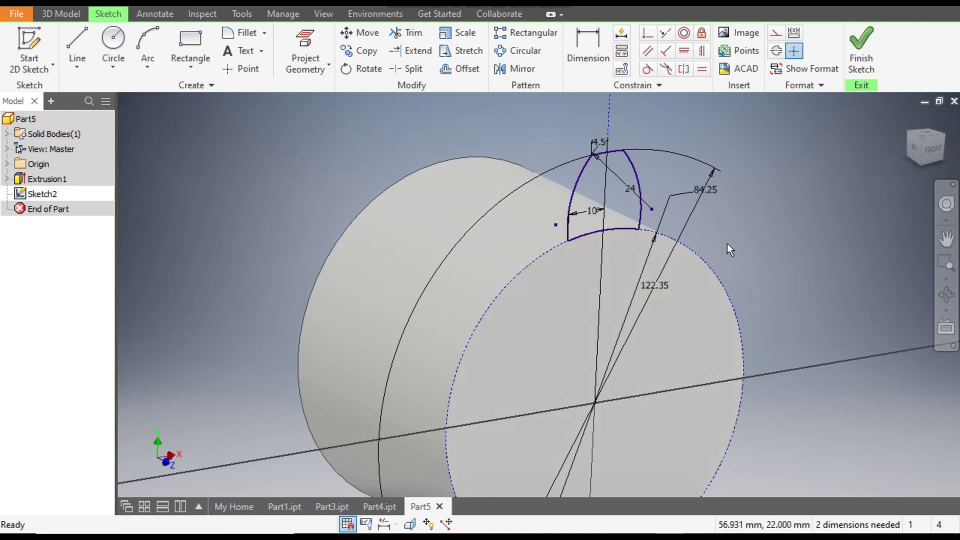
Step: Finish Sketch2, reorient with the ViewCube, and start Sketch3 on the cylinder's opposite end face
{"action": "left_click", "coordinate": [865, 43]}
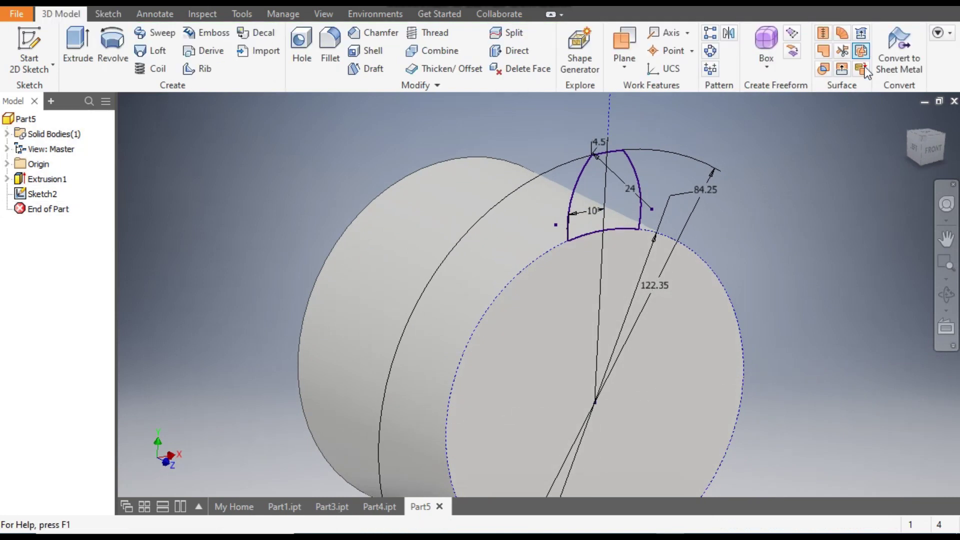
{"action": "left_click", "coordinate": [906, 121]}
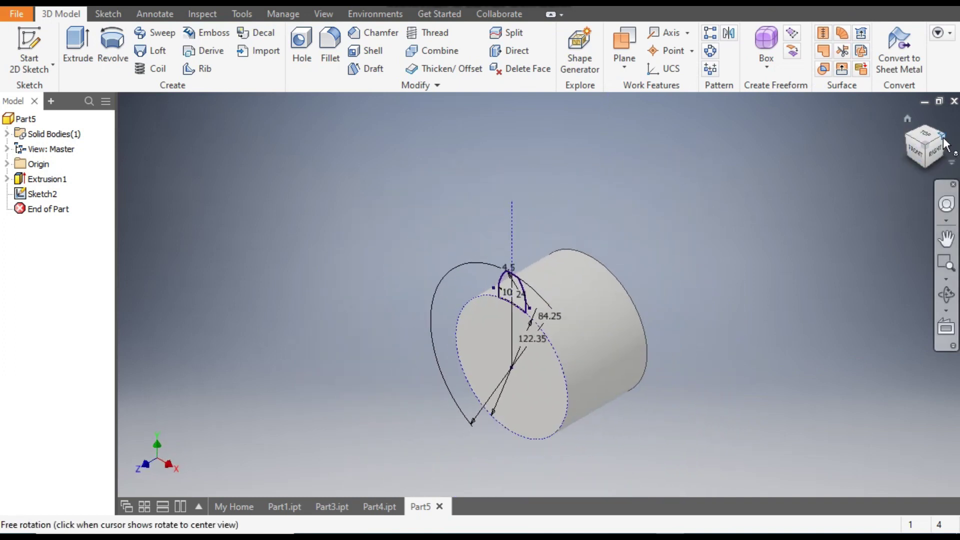
{"action": "left_click", "coordinate": [943, 142]}
{"action": "left_click", "coordinate": [574, 329]}
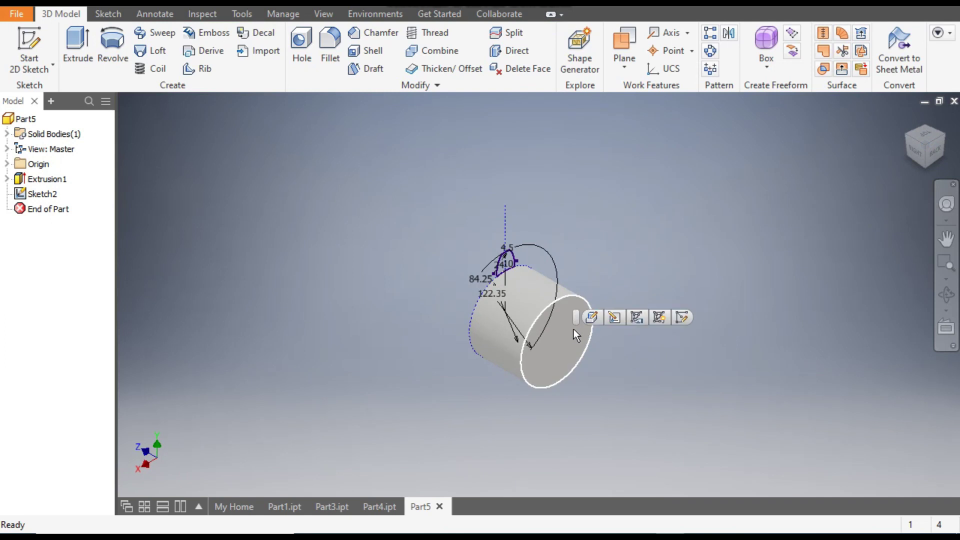
{"action": "left_click", "coordinate": [683, 318]}
{"action": "scroll", "coordinate": [544, 250], "scroll_direction": "down", "scroll_amount": 3}
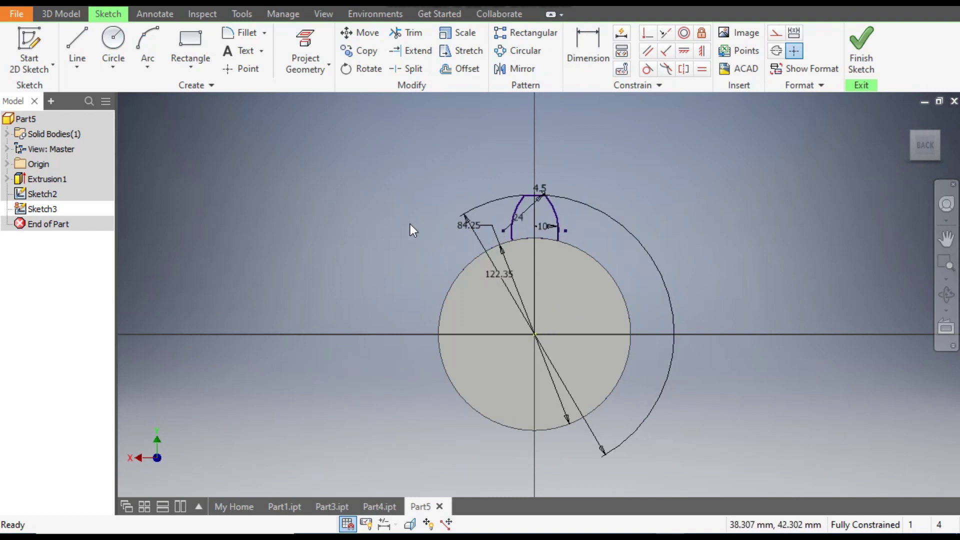
Step: Finish the empty sketch and hide Sketch2
{"action": "left_click", "coordinate": [869, 41]}
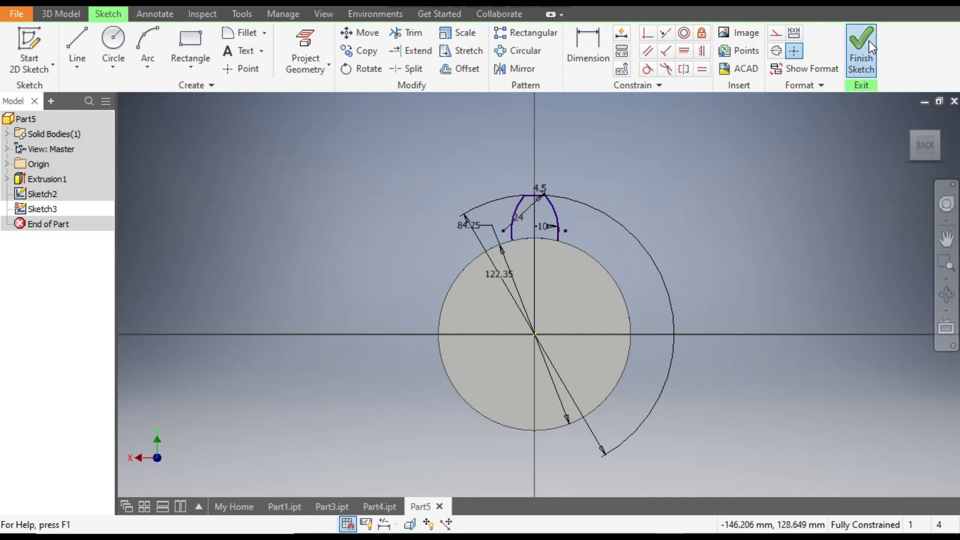
{"action": "left_click", "coordinate": [50, 194]}
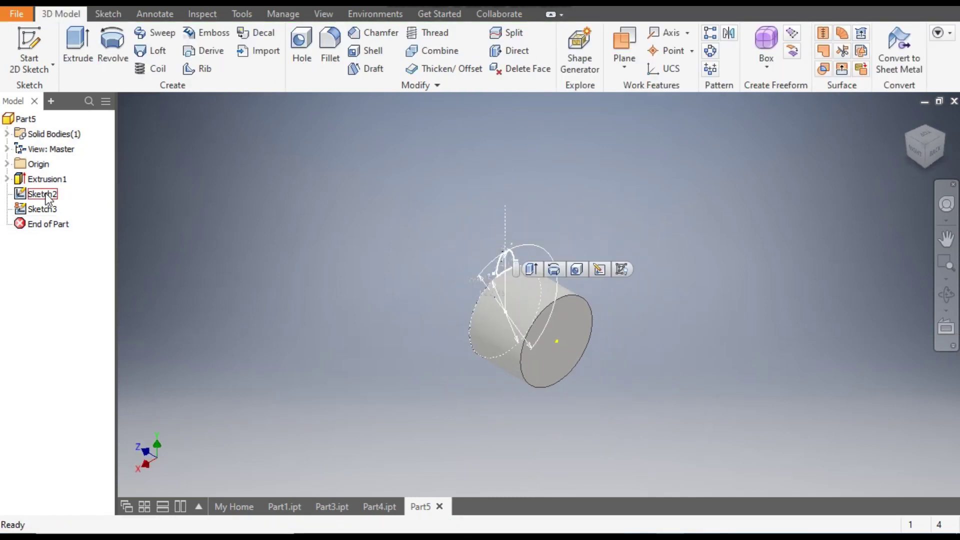
{"action": "left_click", "coordinate": [620, 269]}
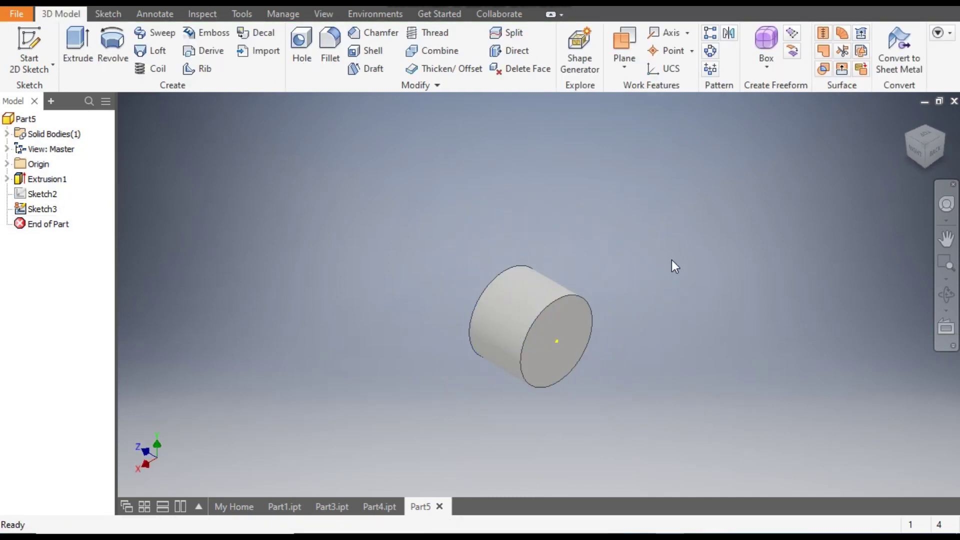
Step: Reopen Sketch3 and start a circle centred on the origin
{"action": "double_click", "coordinate": [45, 210]}
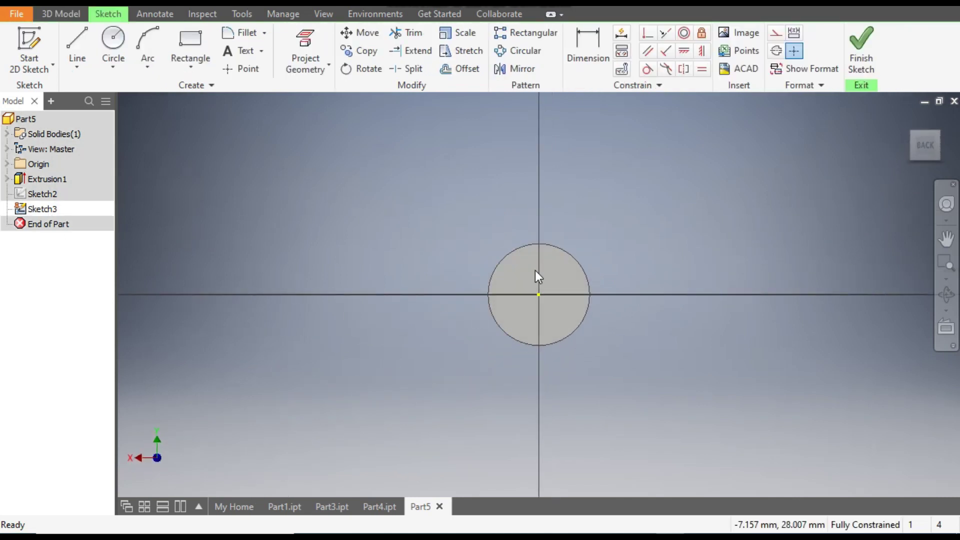
{"action": "middle_click_drag", "start_coordinate": [541, 257], "coordinate": [511, 210]}
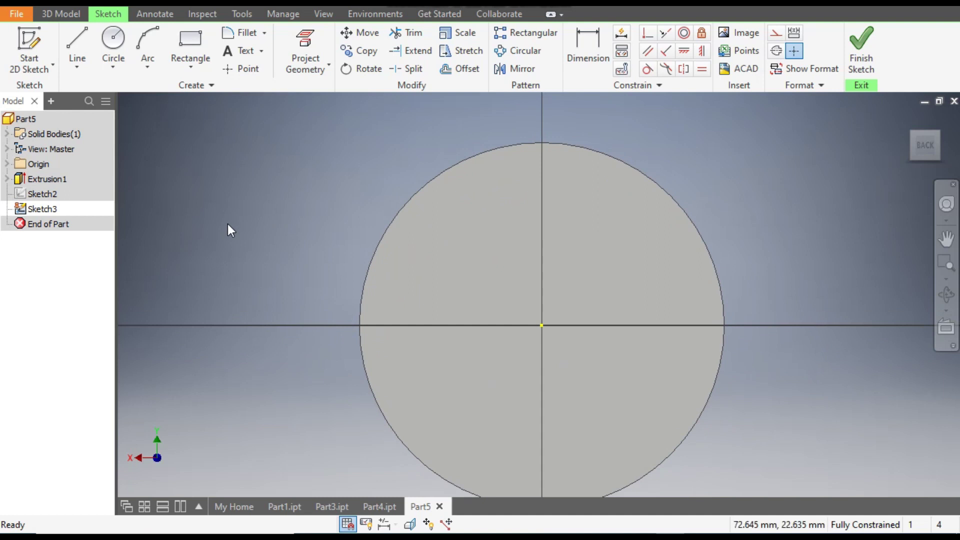
{"action": "left_click", "coordinate": [113, 41]}
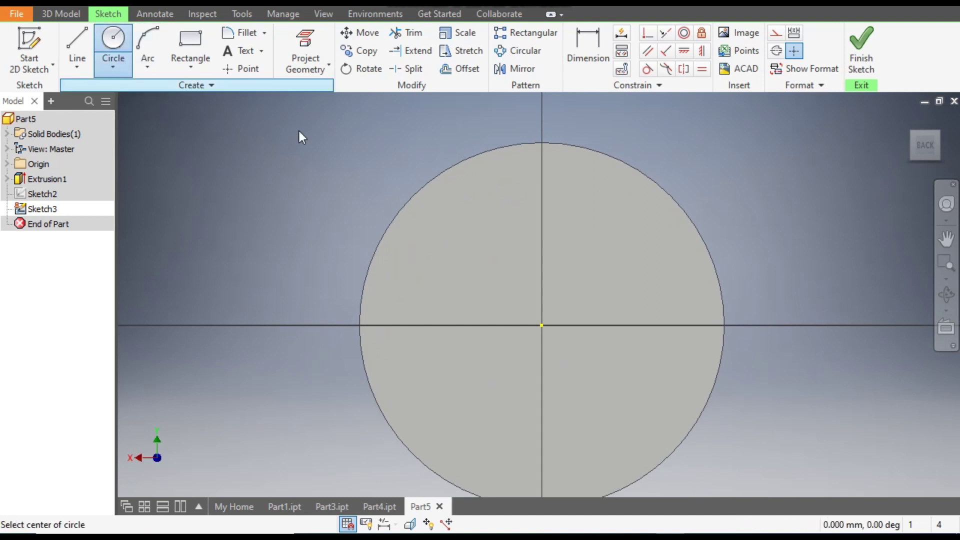
{"action": "left_click", "coordinate": [541, 326]}
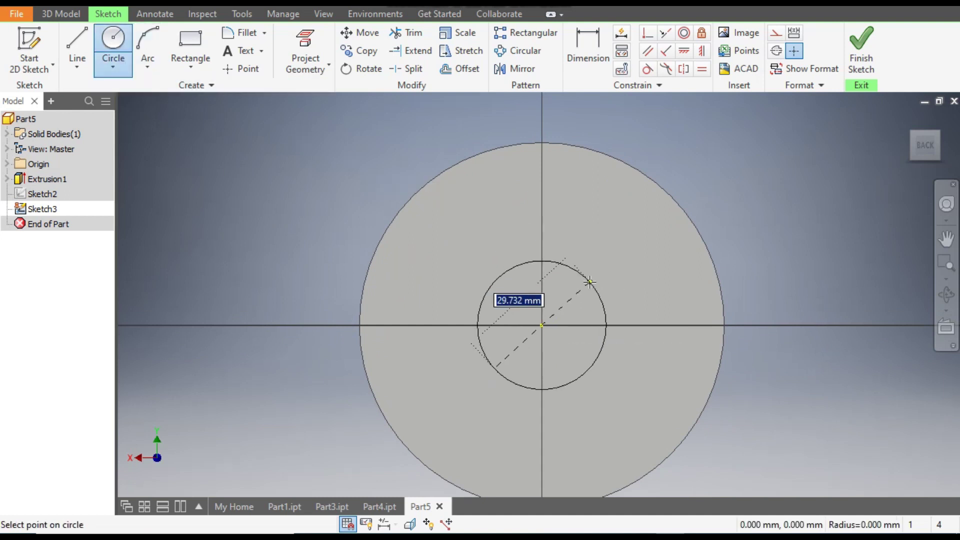
{"action": "scroll", "coordinate": [590, 282], "scroll_direction": "down", "scroll_amount": 4}
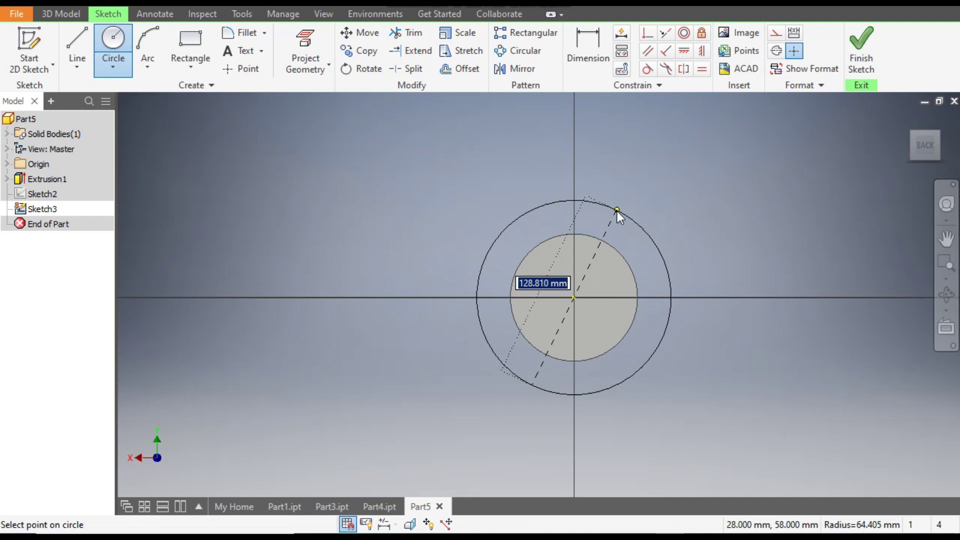
Step: Set the origin circle's diameter to 122.35
{"action": "type", "text": "122.35"}
{"action": "key", "text": "Return"}
{"action": "scroll", "coordinate": [578, 251], "scroll_direction": "up", "scroll_amount": 3}
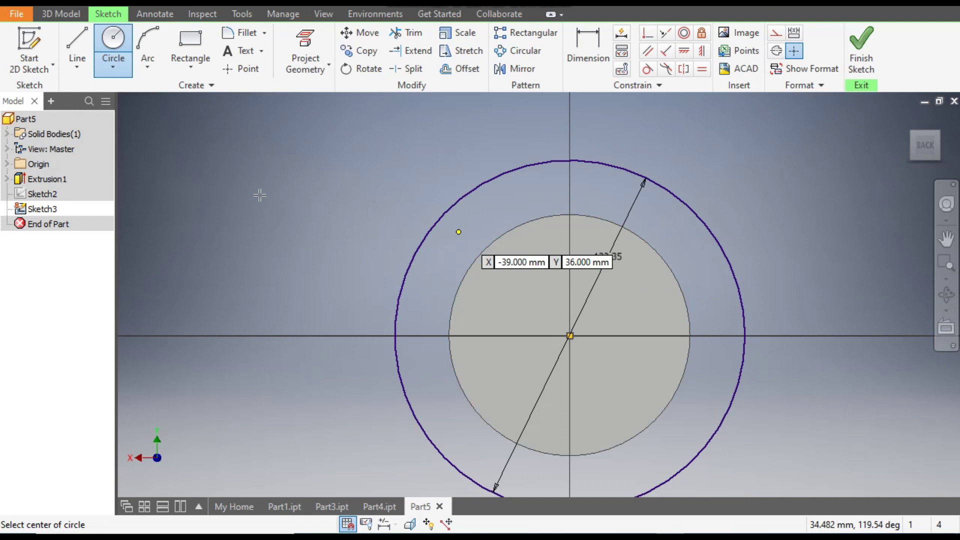
Step: Draw diagonal and vertical lines from the circle centre and make both construction geometry
{"action": "left_click", "coordinate": [79, 40]}
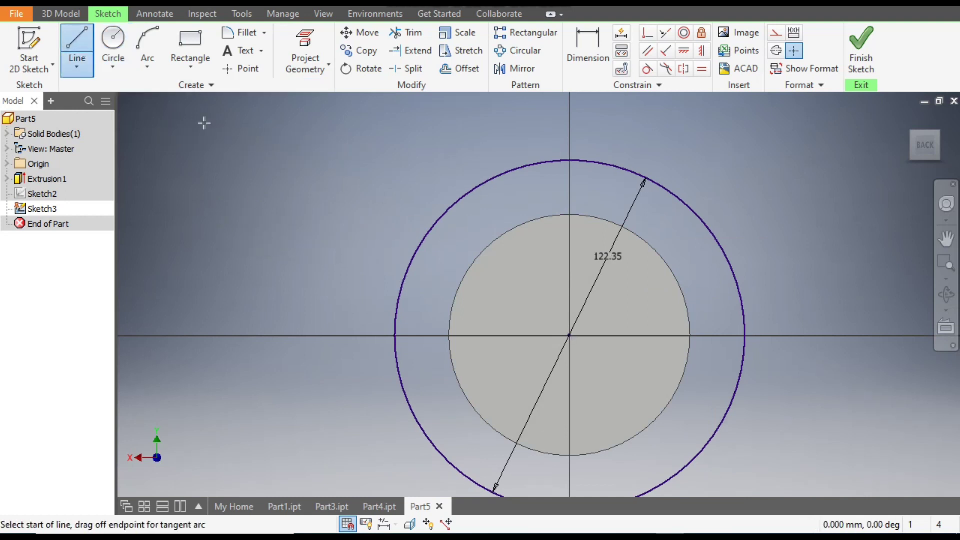
{"action": "left_click", "coordinate": [569, 335]}
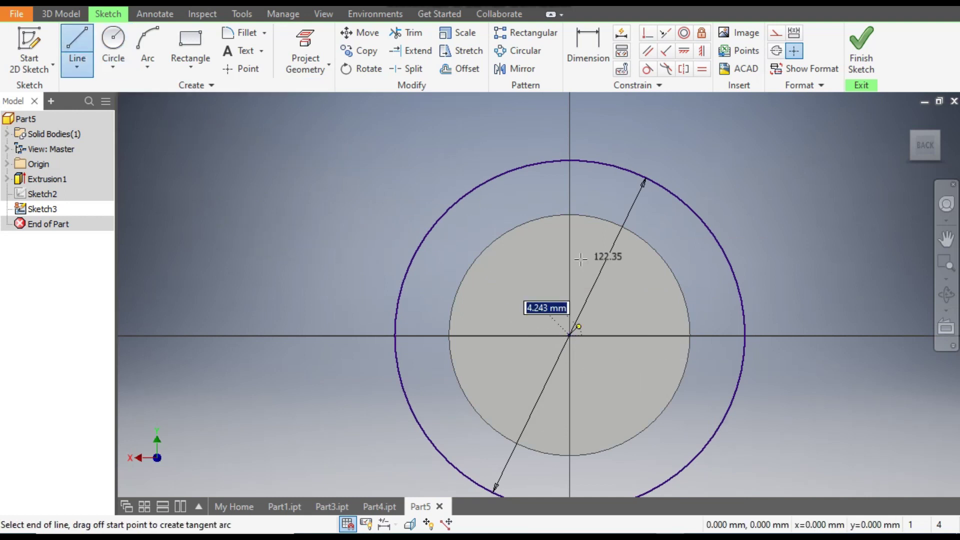
{"action": "left_click", "coordinate": [395, 120]}
{"action": "key", "text": "Escape"}
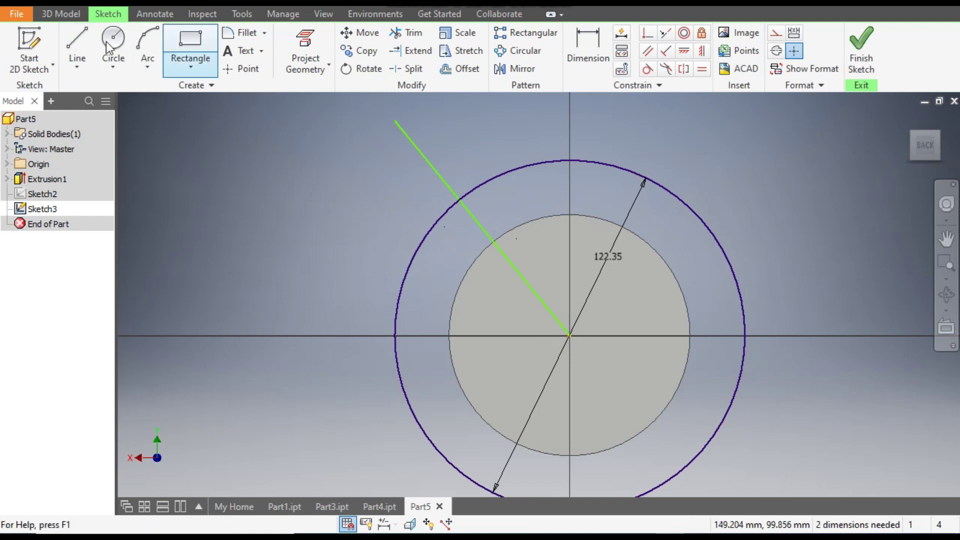
{"action": "left_click", "coordinate": [80, 43]}
{"action": "left_click", "coordinate": [572, 330]}
{"action": "left_click", "coordinate": [570, 100]}
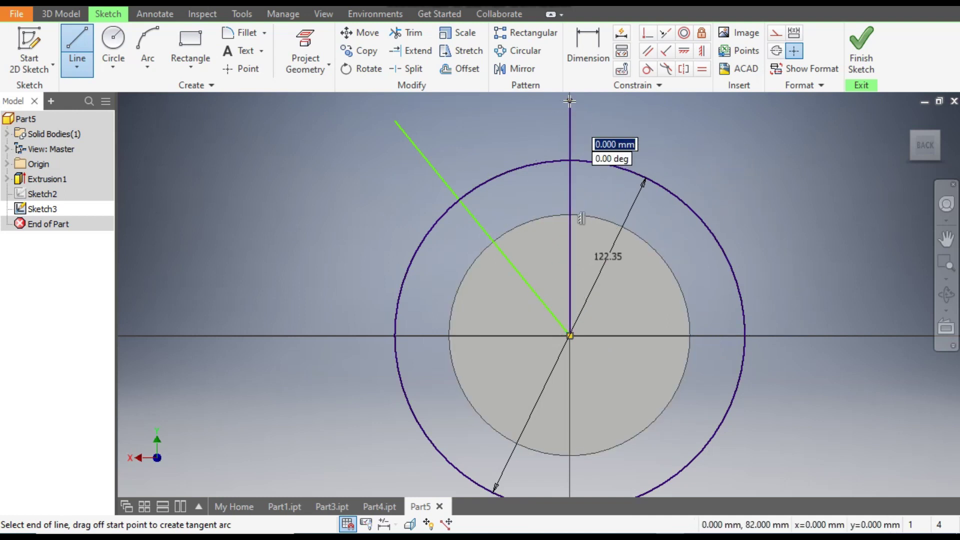
{"action": "key", "text": "Escape"}
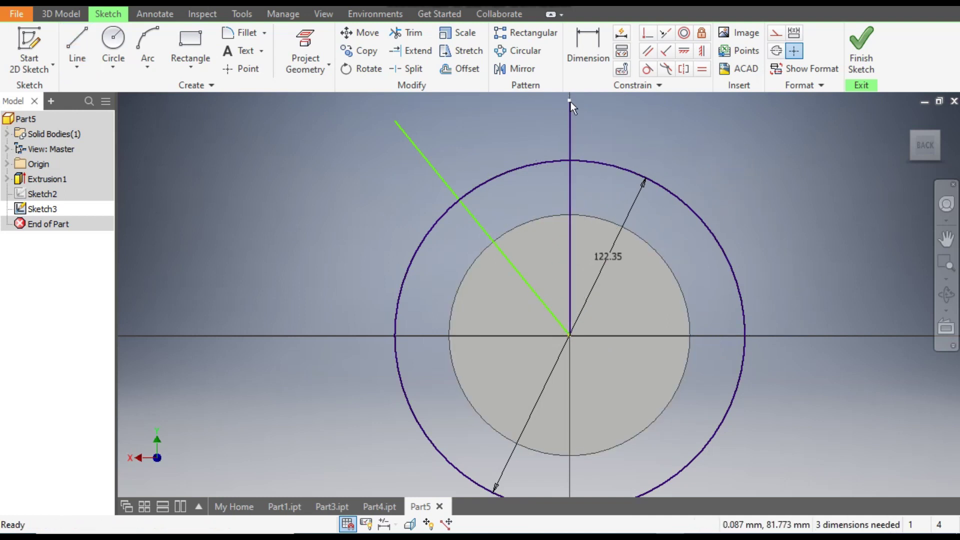
{"action": "left_click", "coordinate": [571, 128]}
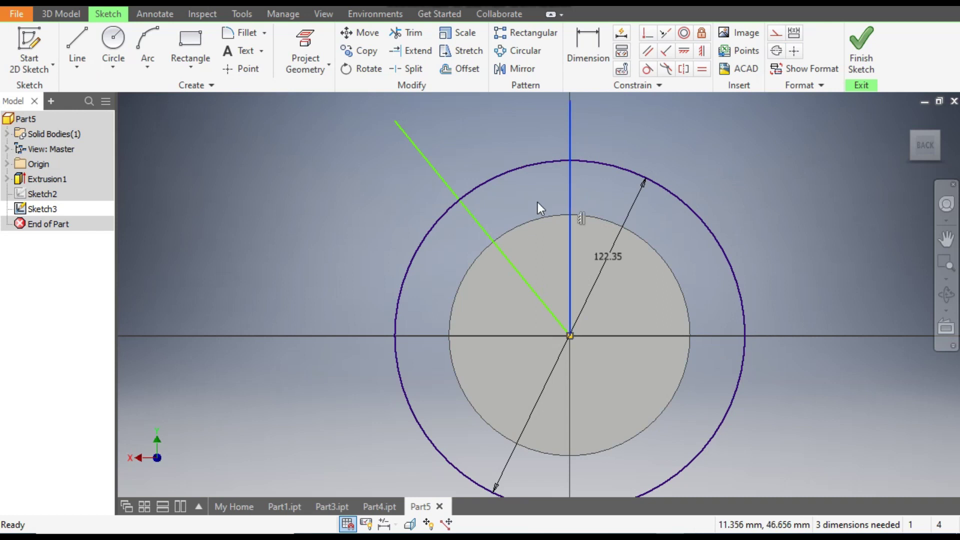
{"action": "left_click", "coordinate": [455, 193], "text": "ctrl"}
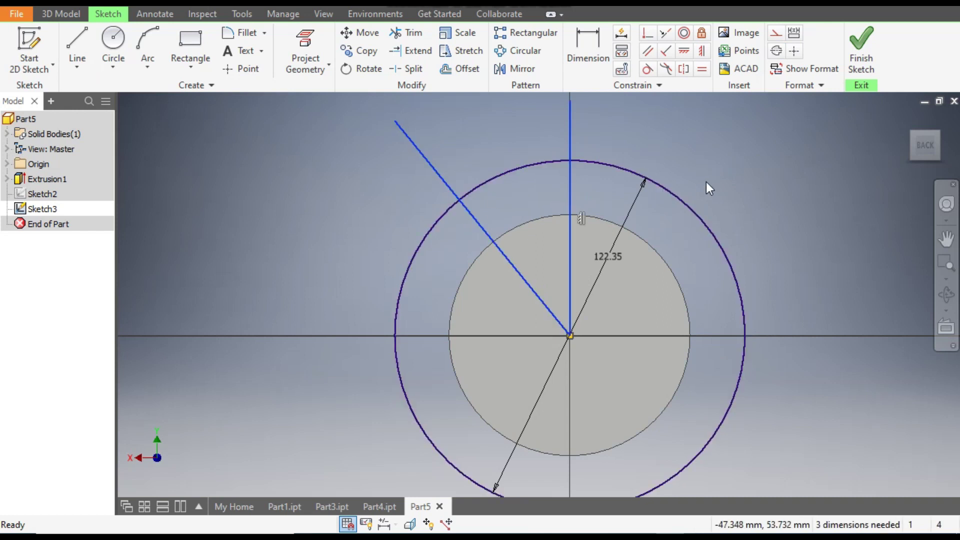
{"action": "left_click", "coordinate": [775, 33]}
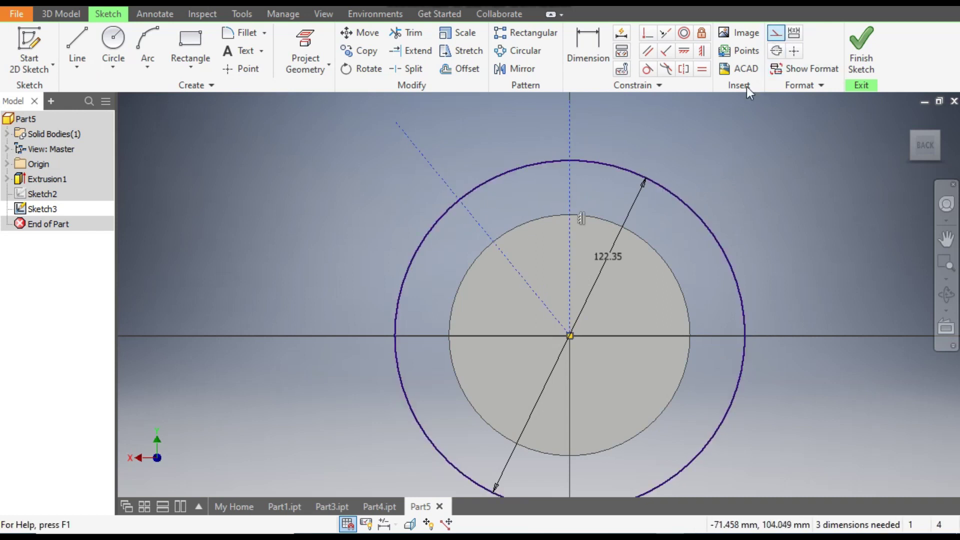
Step: Dimension the angle between the diagonal and vertical construction lines as 30°
{"action": "left_click", "coordinate": [578, 52]}
{"action": "left_click", "coordinate": [442, 173]}
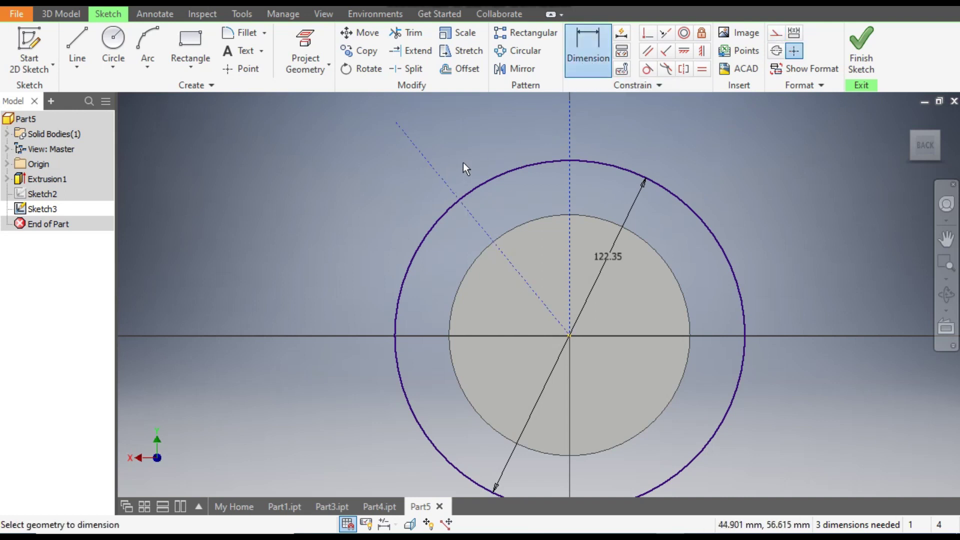
{"action": "left_click", "coordinate": [570, 130]}
{"action": "left_click", "coordinate": [518, 133]}
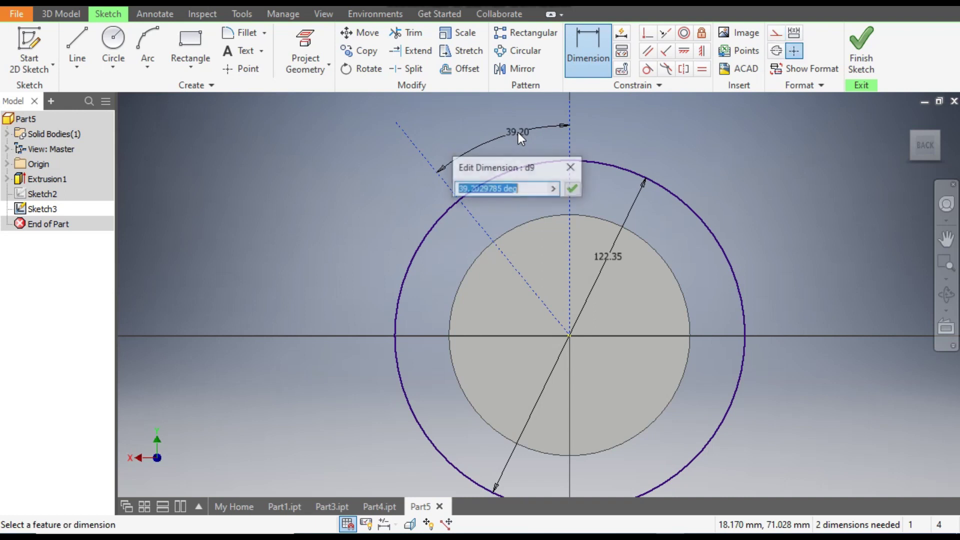
{"action": "type", "text": "30"}
{"action": "key", "text": "Return"}
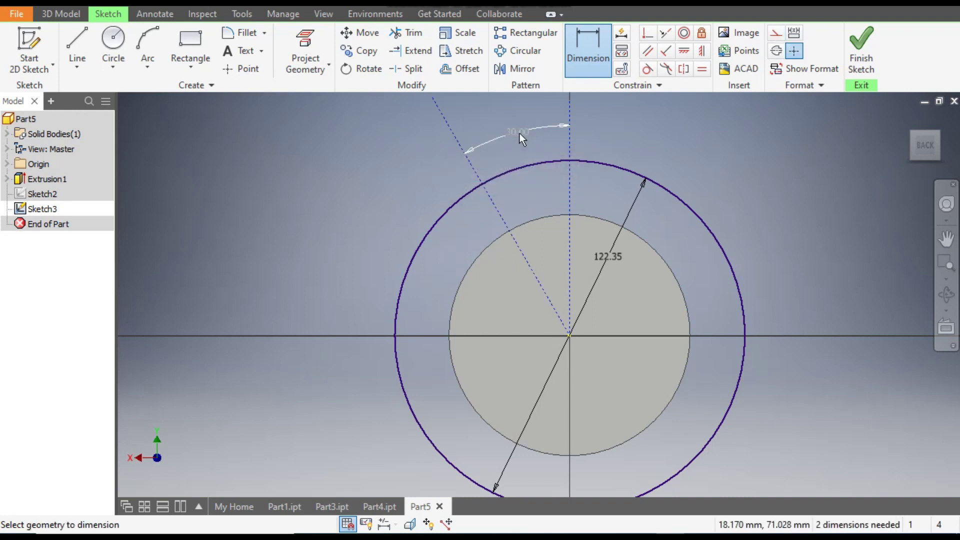
{"action": "scroll", "coordinate": [539, 270], "scroll_direction": "down", "scroll_amount": 3}
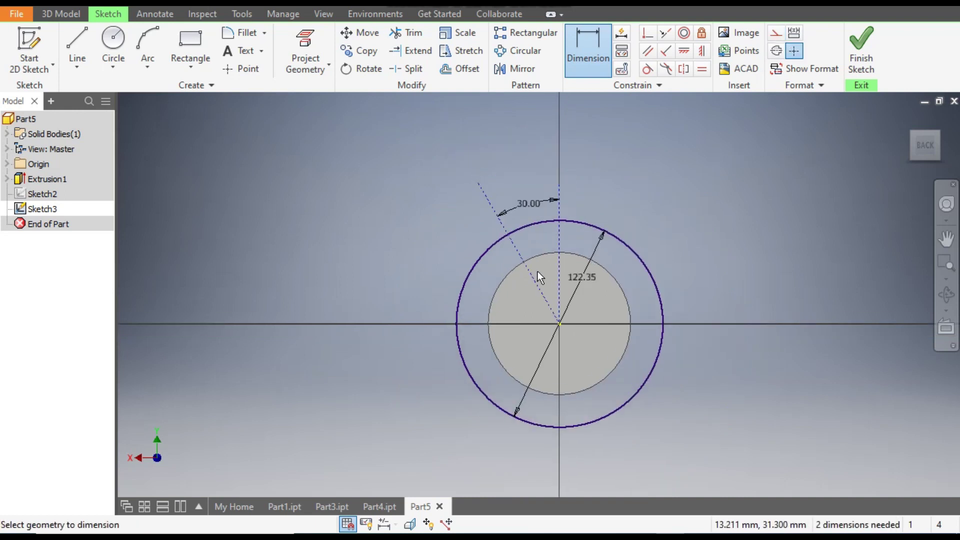
Step: Draw a three-point tooth-flank arc starting on the outer circle
{"action": "left_click", "coordinate": [148, 50]}
{"action": "scroll", "coordinate": [544, 254], "scroll_direction": "up", "scroll_amount": 5}
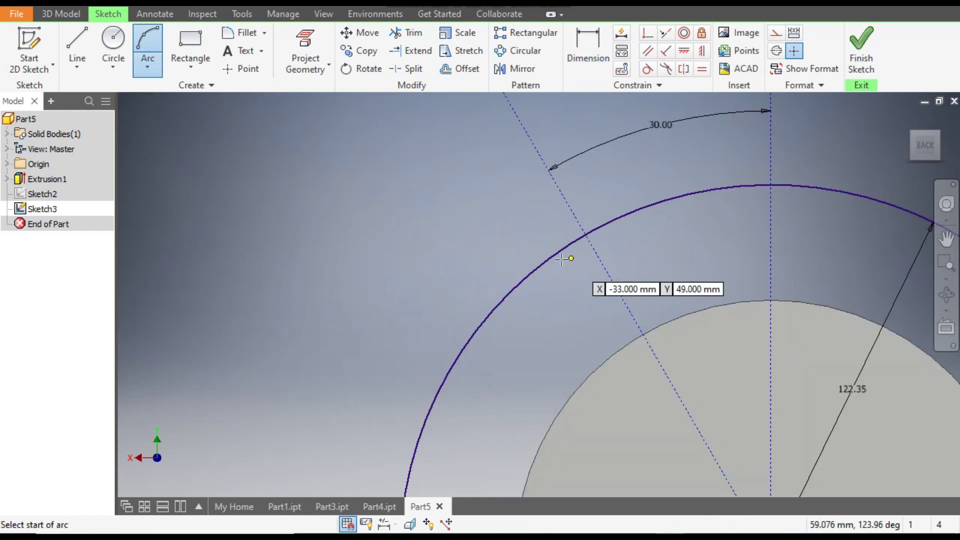
{"action": "left_click", "coordinate": [534, 270]}
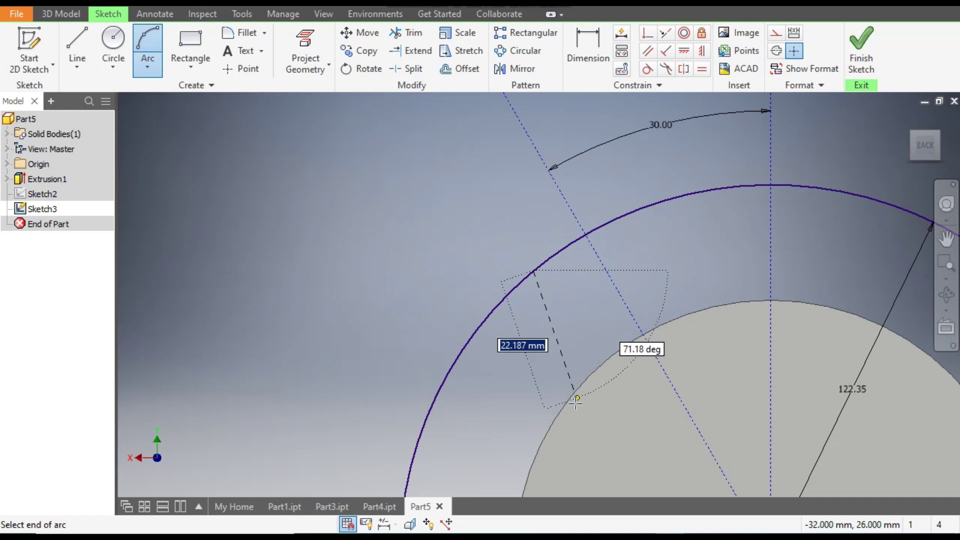
{"action": "left_click", "coordinate": [571, 402]}
{"action": "left_click", "coordinate": [544, 356]}
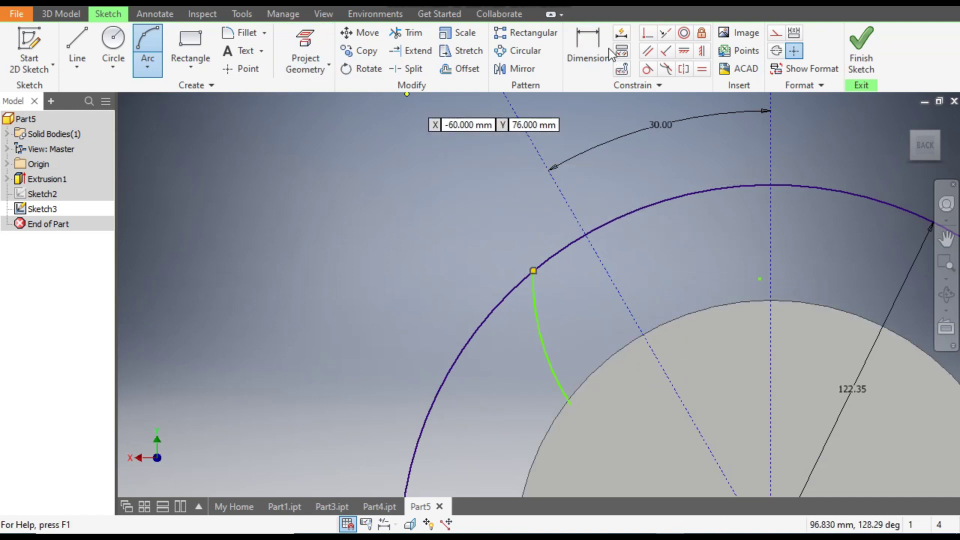
Step: Dimension the arc's ends 4.5 and 10 from the dashed line and stretch its lower end
{"action": "left_click", "coordinate": [589, 53]}
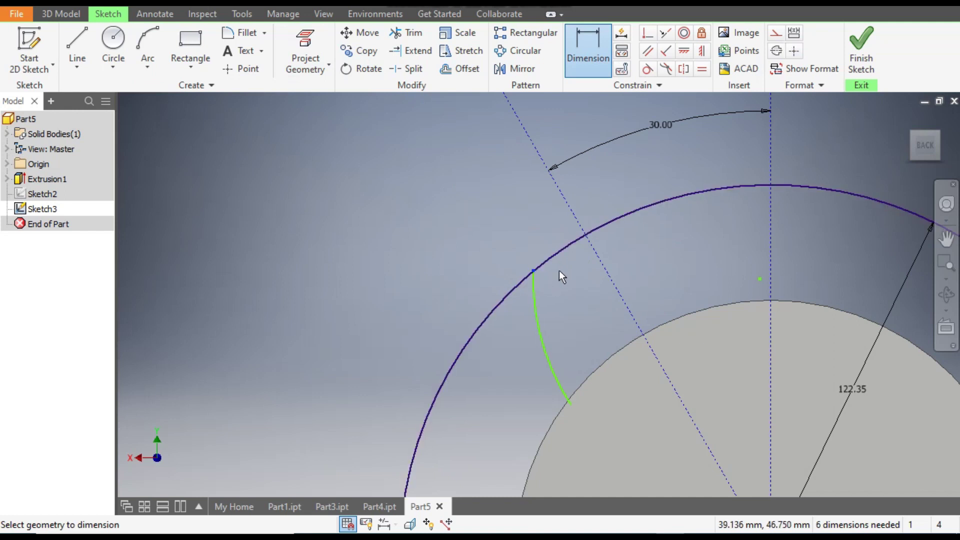
{"action": "left_click", "coordinate": [592, 254]}
{"action": "left_click", "coordinate": [551, 229]}
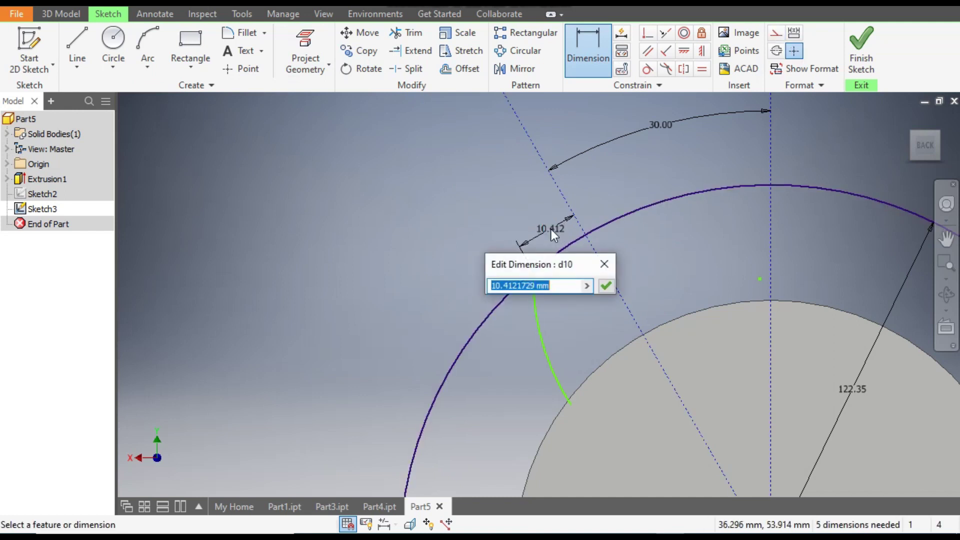
{"action": "type", "text": "4.5"}
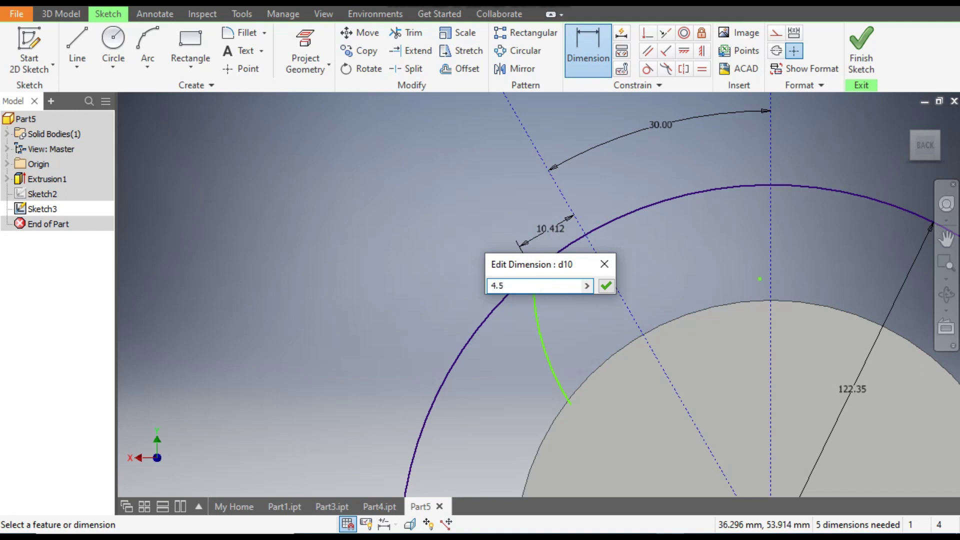
{"action": "key", "text": "Return"}
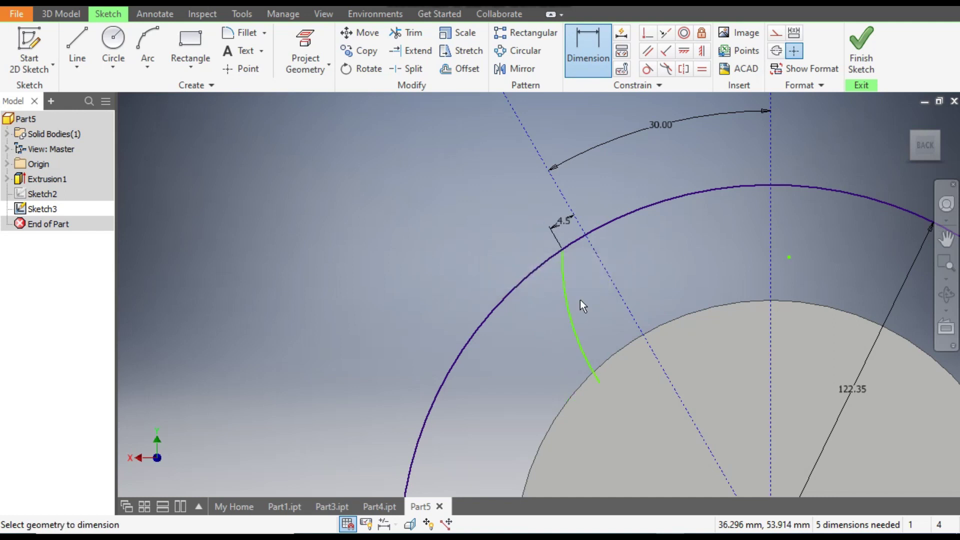
{"action": "left_click", "coordinate": [599, 383]}
{"action": "left_click", "coordinate": [655, 356]}
{"action": "left_click", "coordinate": [637, 331]}
{"action": "type", "text": "10"}
{"action": "key", "text": "Return"}
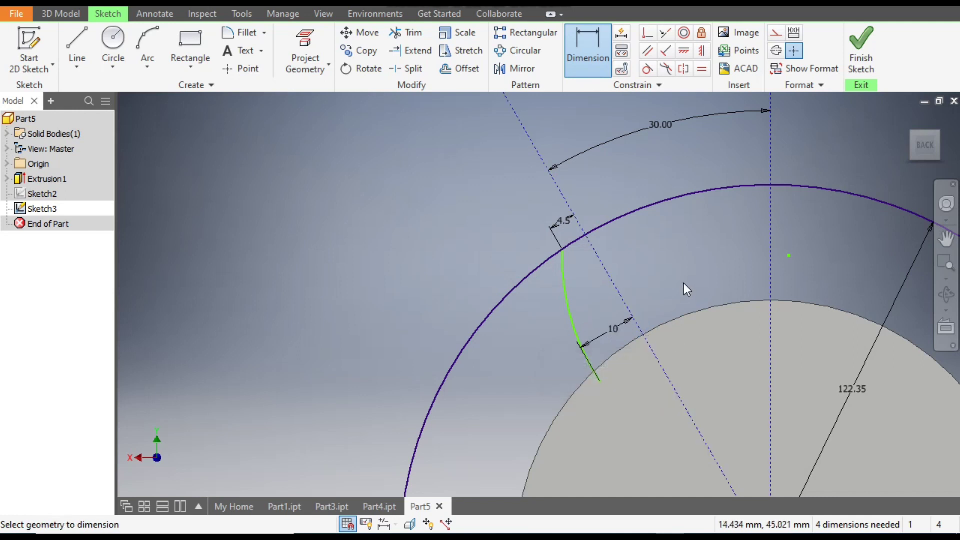
{"action": "key", "text": "Escape"}
{"action": "left_click_drag", "start_coordinate": [600, 381], "coordinate": [591, 369]}
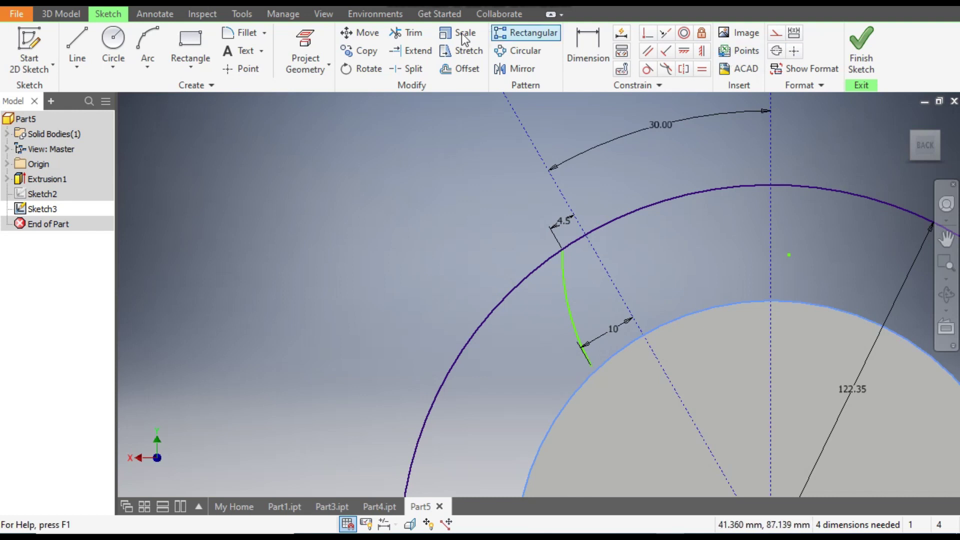
Step: Project the solid's circular edge and snap the flank arc's lower end onto it
{"action": "left_click", "coordinate": [326, 52]}
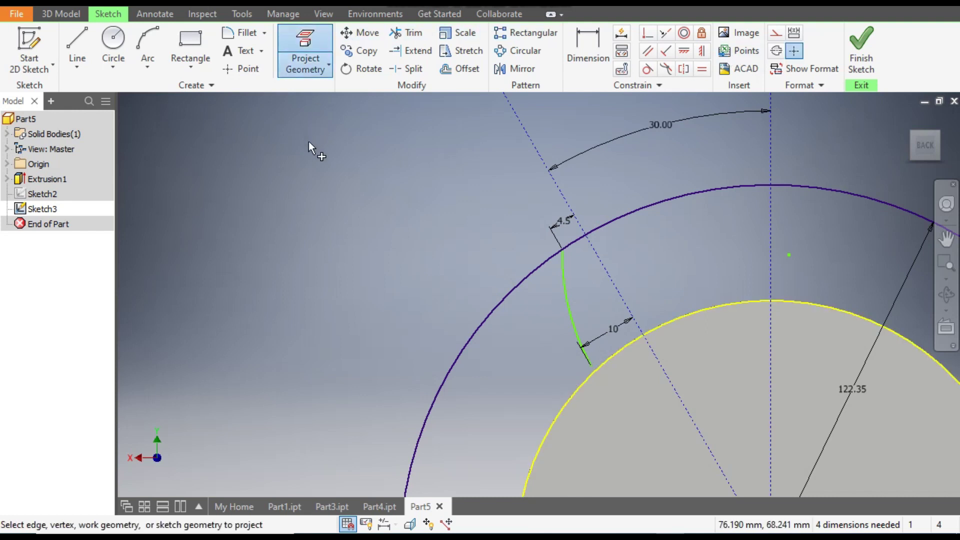
{"action": "key", "text": "Escape"}
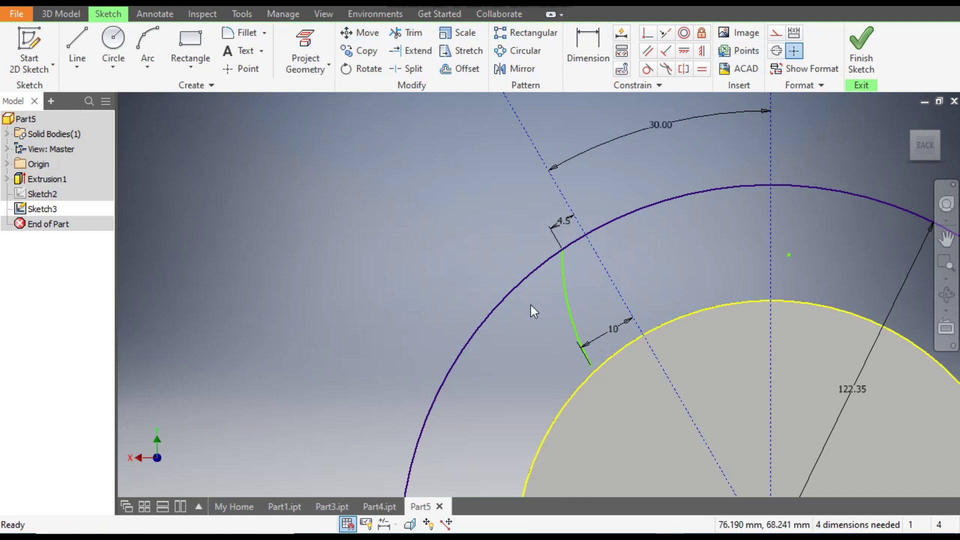
{"action": "left_click_drag", "start_coordinate": [593, 365], "coordinate": [598, 375]}
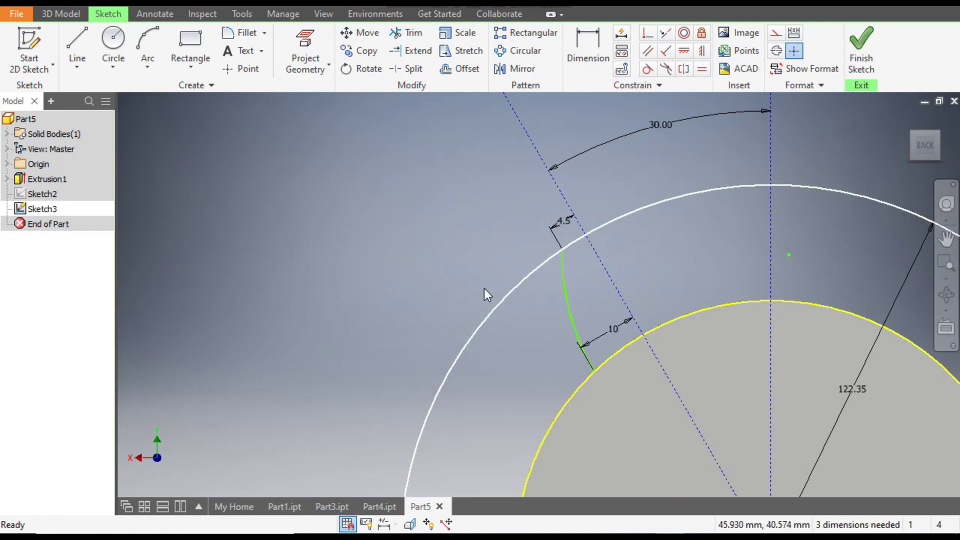
Step: Give the flank arc a radius dimension of 24
{"action": "left_click", "coordinate": [603, 46]}
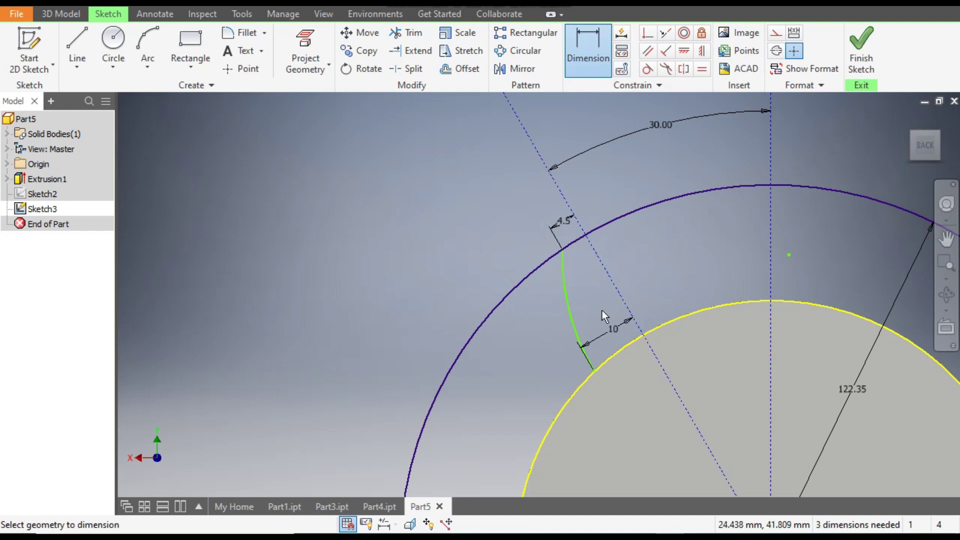
{"action": "left_click", "coordinate": [571, 299]}
{"action": "left_click", "coordinate": [628, 276]}
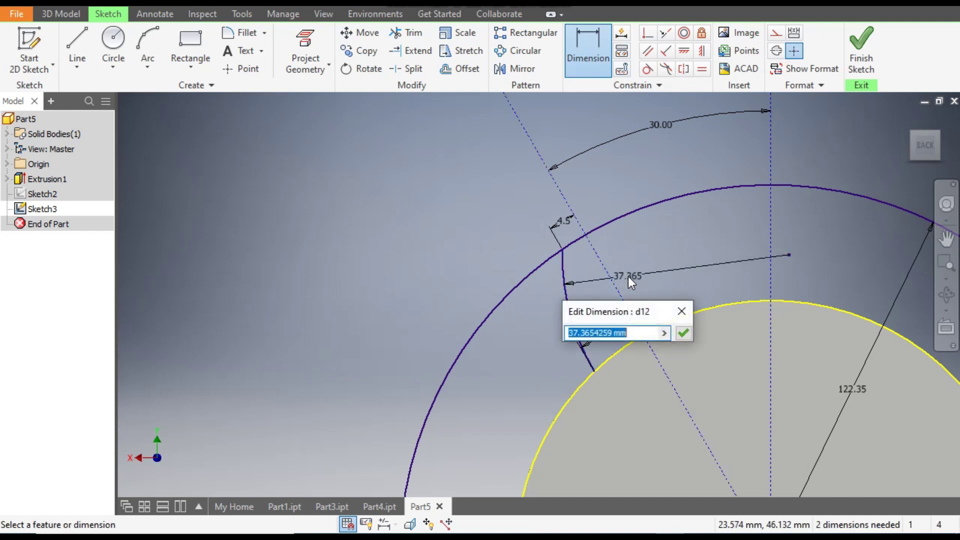
{"action": "type", "text": "24"}
{"action": "key", "text": "Return"}
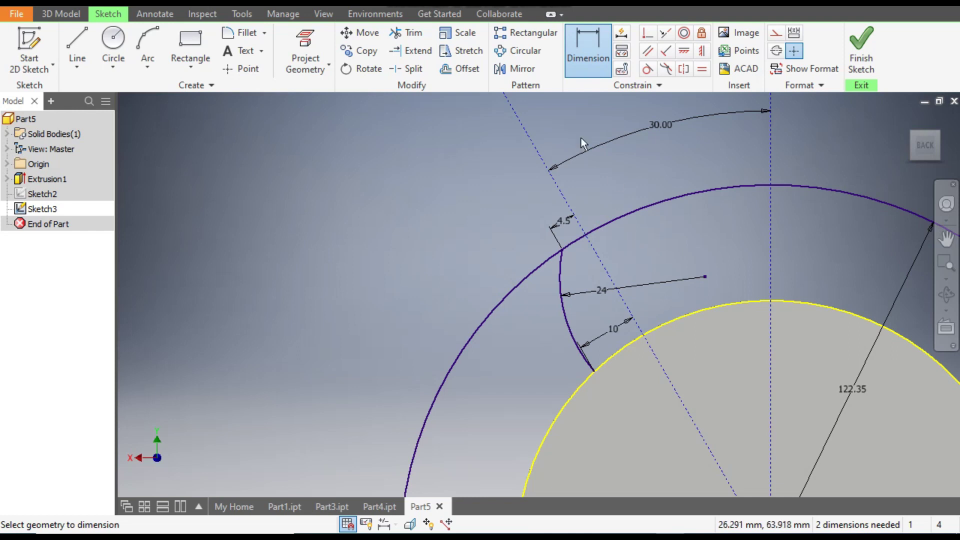
{"action": "left_click", "coordinate": [515, 68]}
Step: Mirror the flank arc across the dashed 30° construction line
{"action": "left_click", "coordinate": [562, 268]}
{"action": "left_click", "coordinate": [209, 134]}
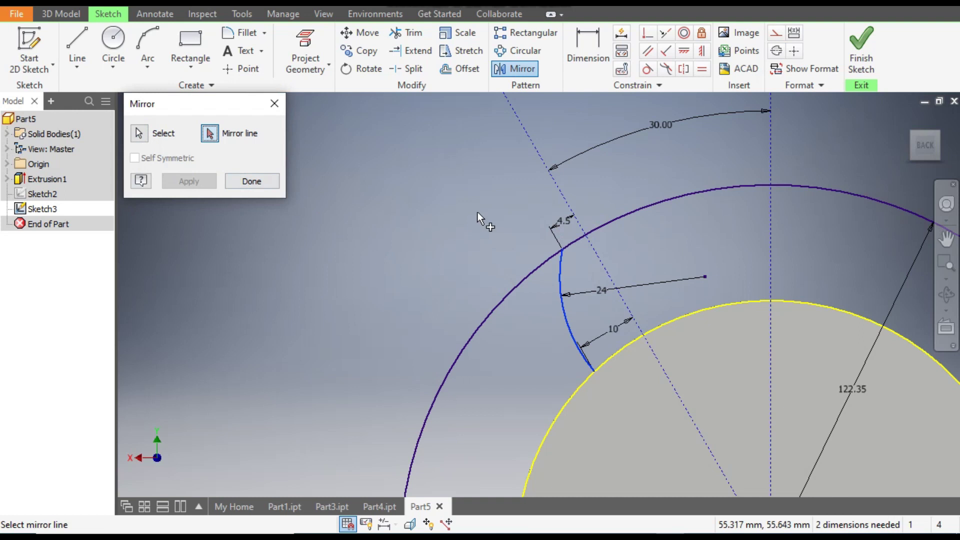
{"action": "left_click", "coordinate": [533, 142]}
{"action": "left_click", "coordinate": [242, 181]}
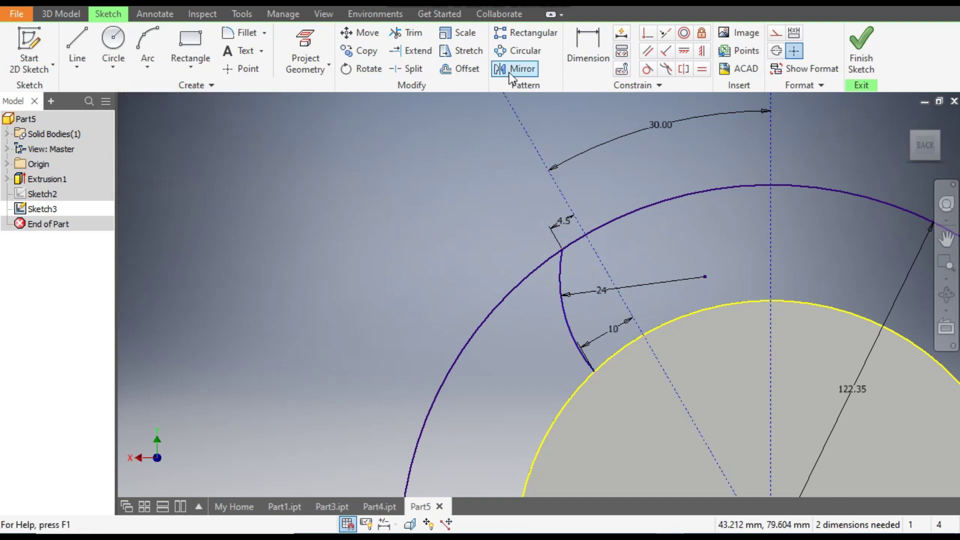
{"action": "left_click", "coordinate": [496, 69]}
{"action": "left_click", "coordinate": [559, 265]}
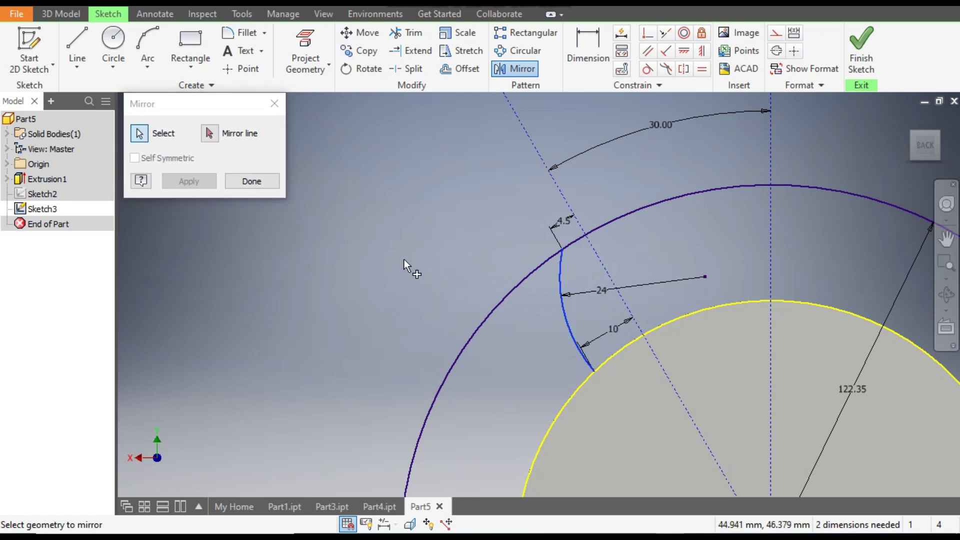
{"action": "left_click", "coordinate": [209, 134]}
{"action": "left_click", "coordinate": [563, 195]}
{"action": "left_click", "coordinate": [187, 182]}
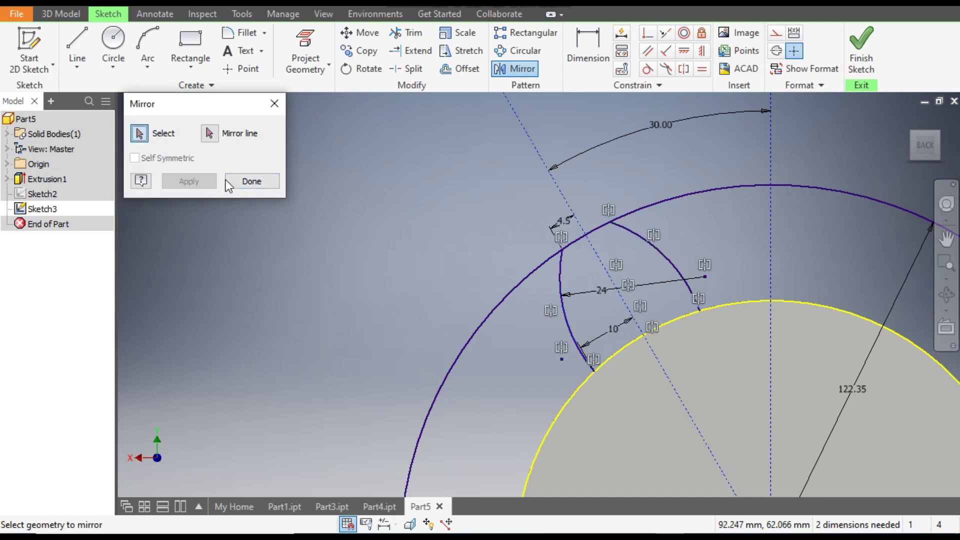
{"action": "left_click", "coordinate": [242, 181]}
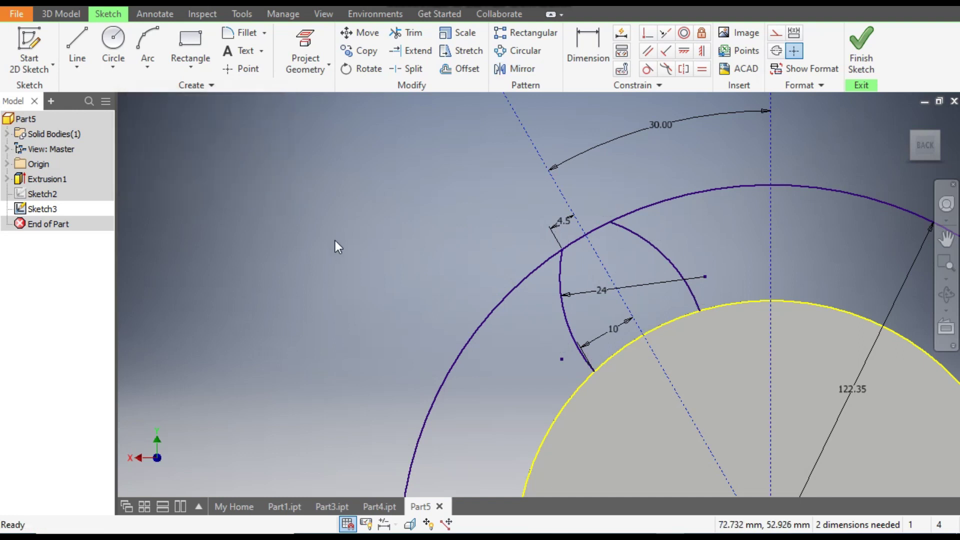
{"action": "scroll", "coordinate": [335, 241], "scroll_direction": "down", "scroll_amount": 3}
Step: Trim the outer circle and draw a three-point root arc between the flank ends
{"action": "left_click", "coordinate": [407, 33]}
{"action": "left_click", "coordinate": [471, 271]}
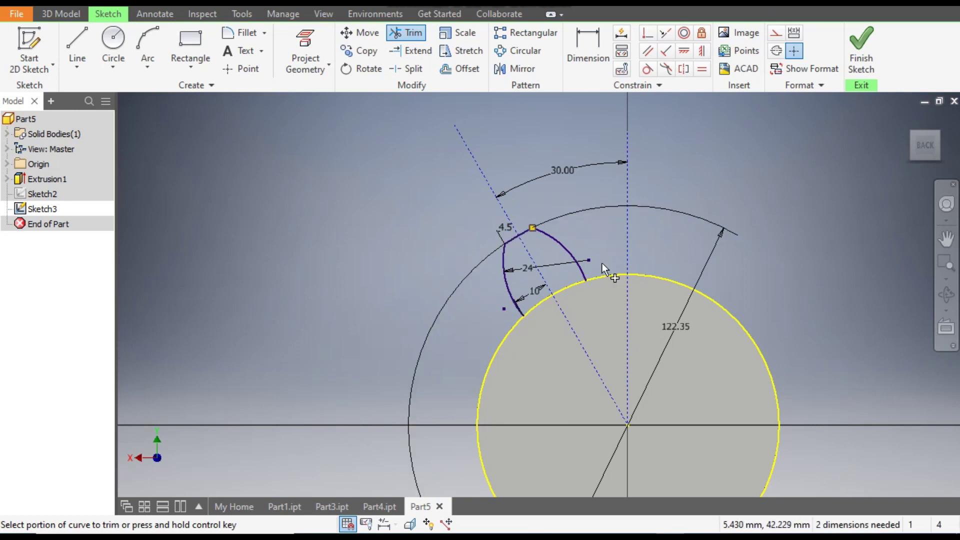
{"action": "left_click", "coordinate": [148, 43]}
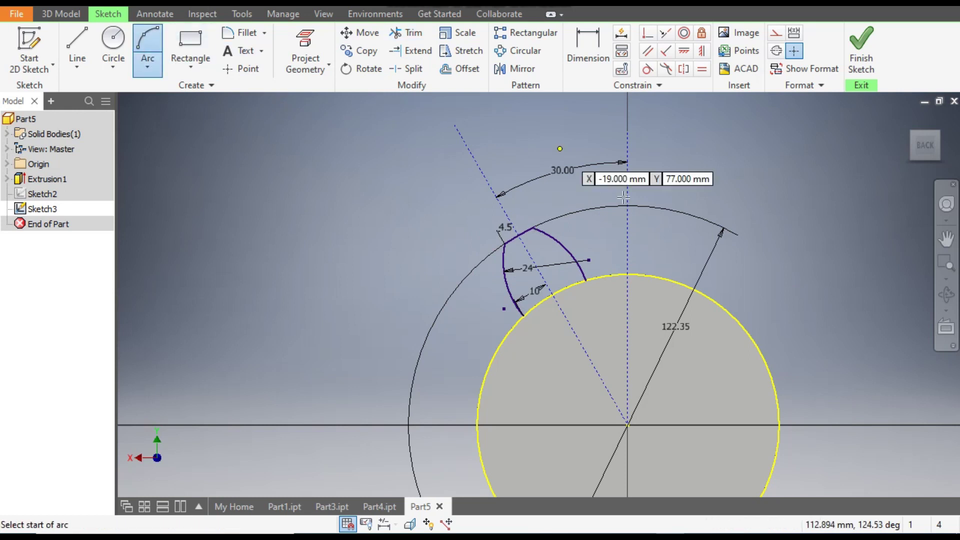
{"action": "left_click", "coordinate": [523, 314]}
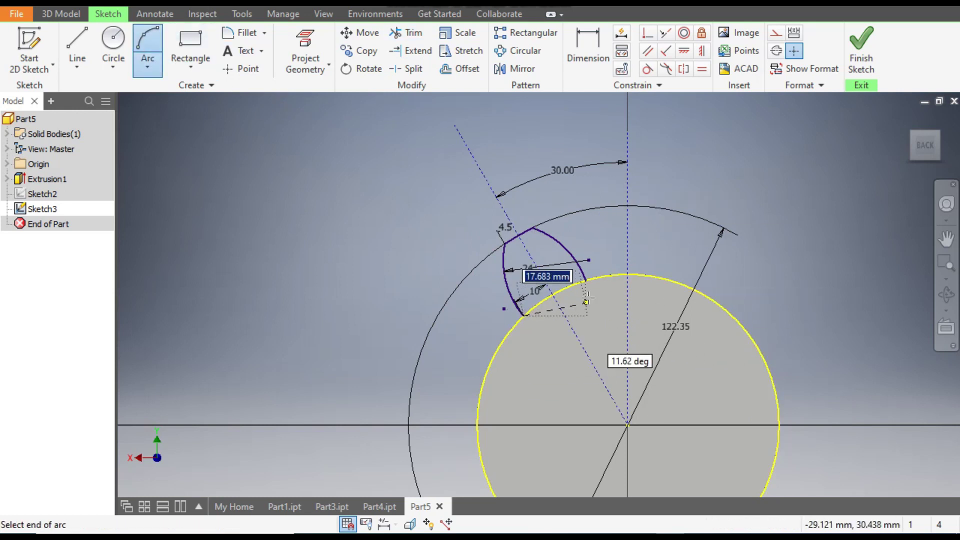
{"action": "left_click", "coordinate": [587, 280]}
{"action": "scroll", "coordinate": [578, 298], "scroll_direction": "up", "scroll_amount": 5}
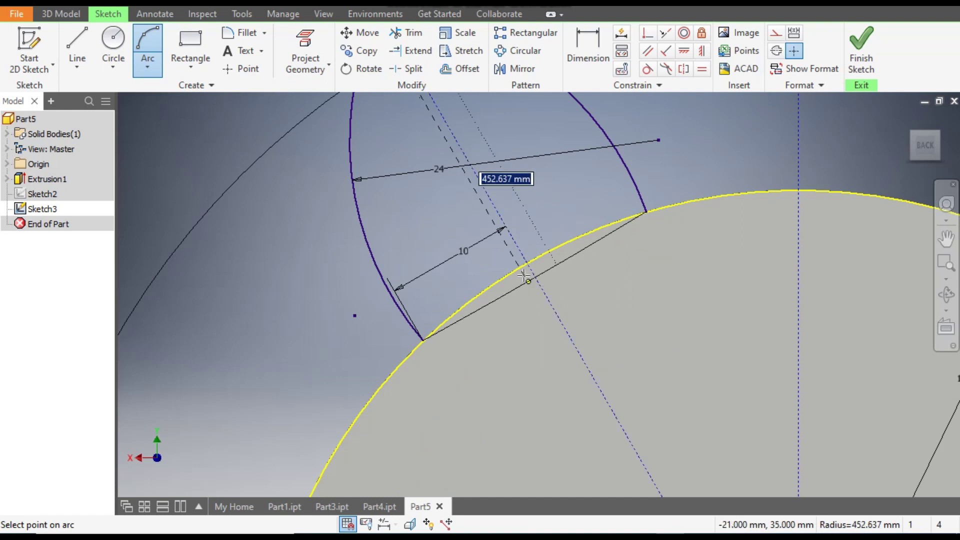
{"action": "left_click", "coordinate": [560, 297]}
{"action": "scroll", "coordinate": [578, 310], "scroll_direction": "down", "scroll_amount": 5}
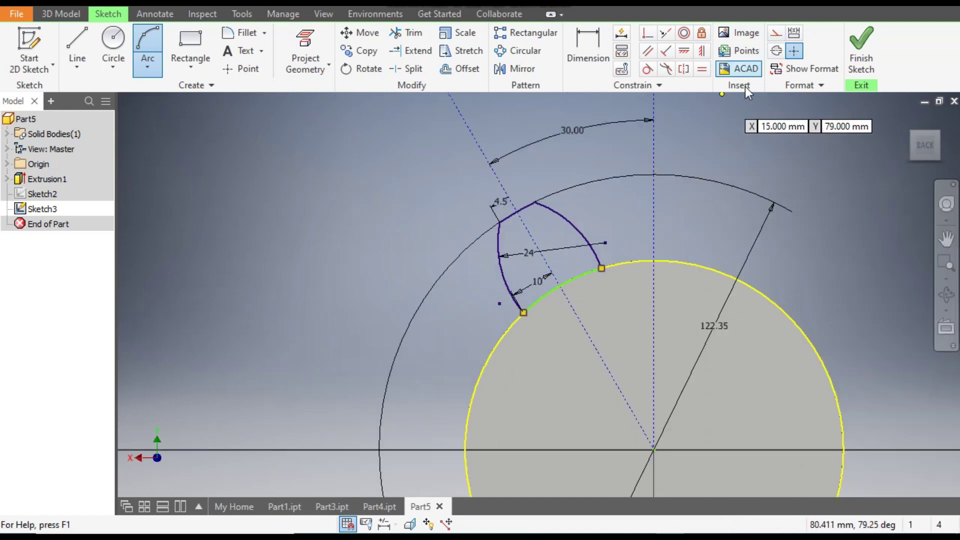
{"action": "key", "text": "Escape"}
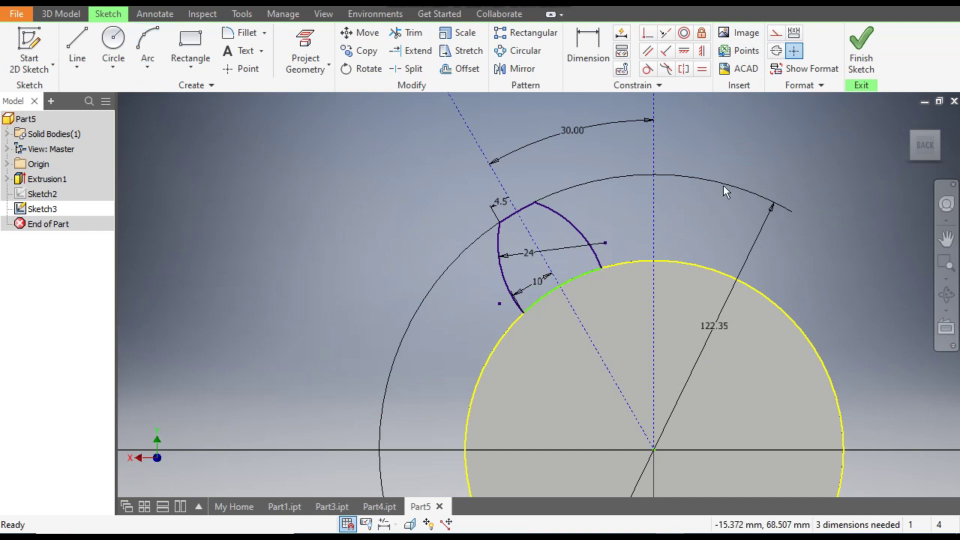
Step: Make the hub circle construction geometry, constrain the root arc concentric, and finish the sketch
{"action": "left_click", "coordinate": [709, 265]}
{"action": "left_click", "coordinate": [774, 36]}
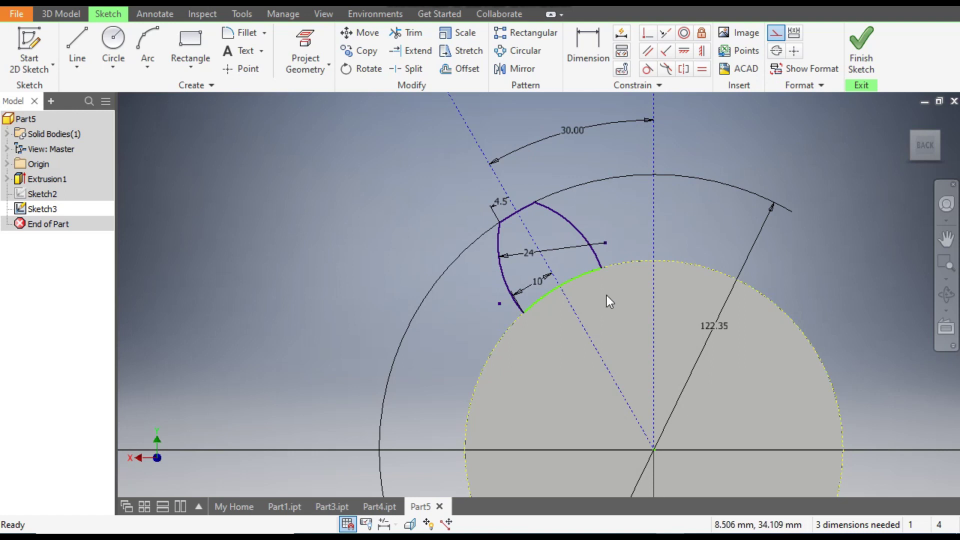
{"action": "left_click", "coordinate": [577, 278]}
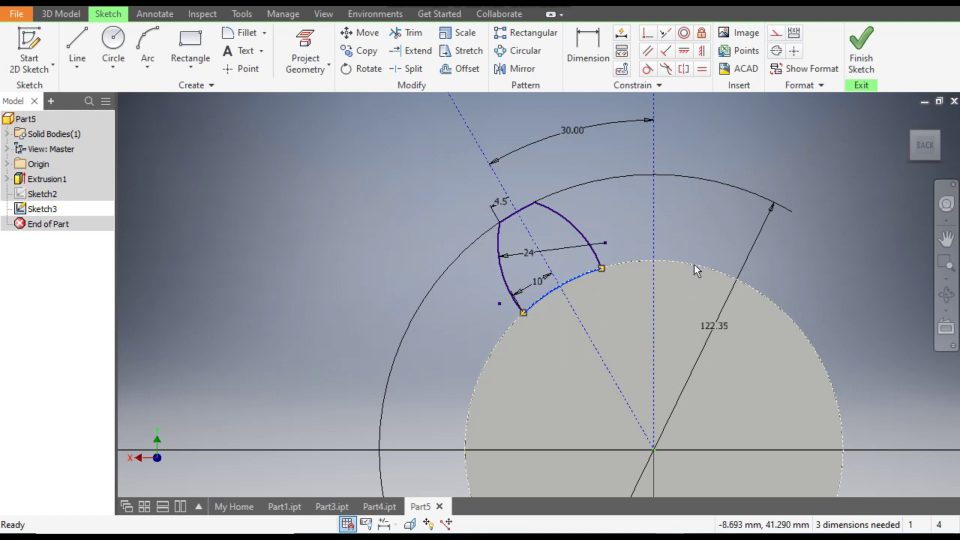
{"action": "left_click", "coordinate": [684, 34]}
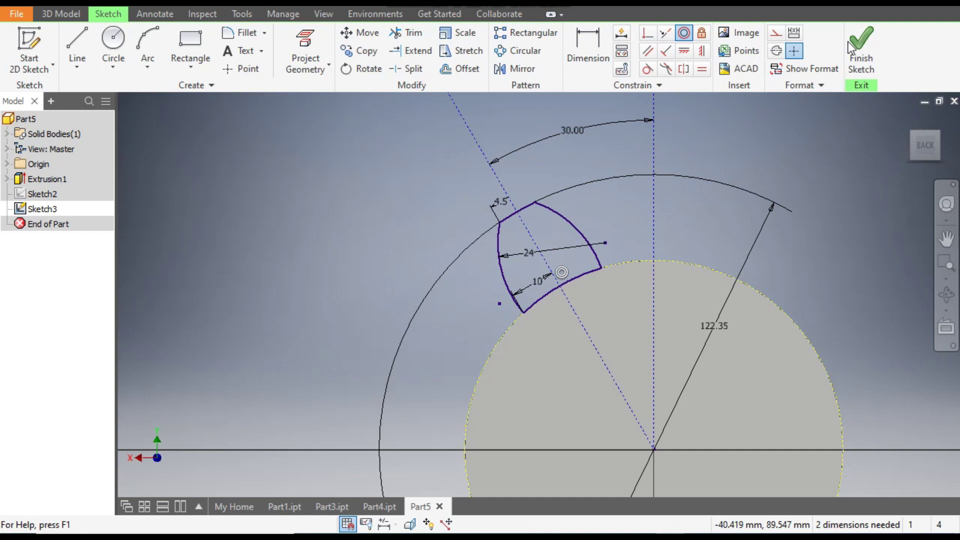
{"action": "left_click", "coordinate": [859, 47]}
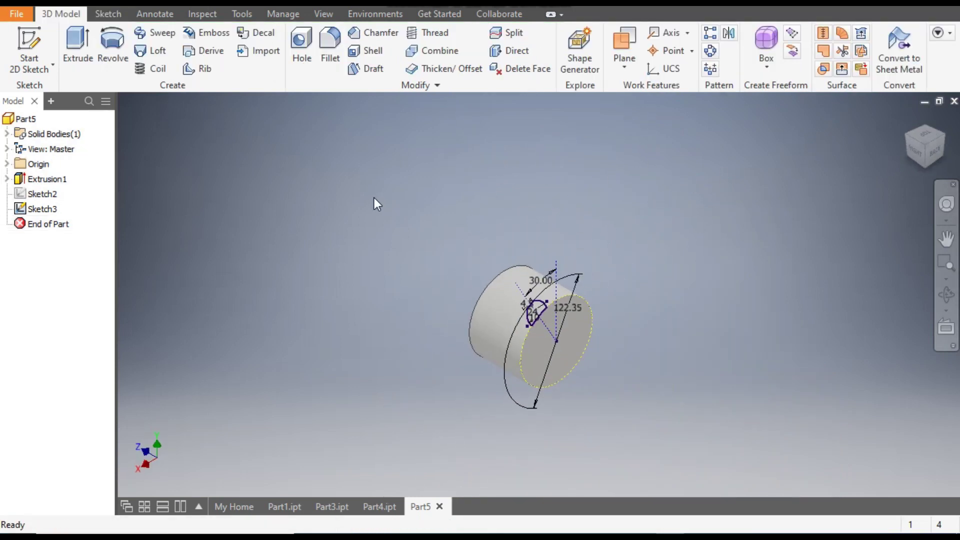
Step: Make Sketch2 visible again from the model tree
{"action": "left_click", "coordinate": [44, 199]}
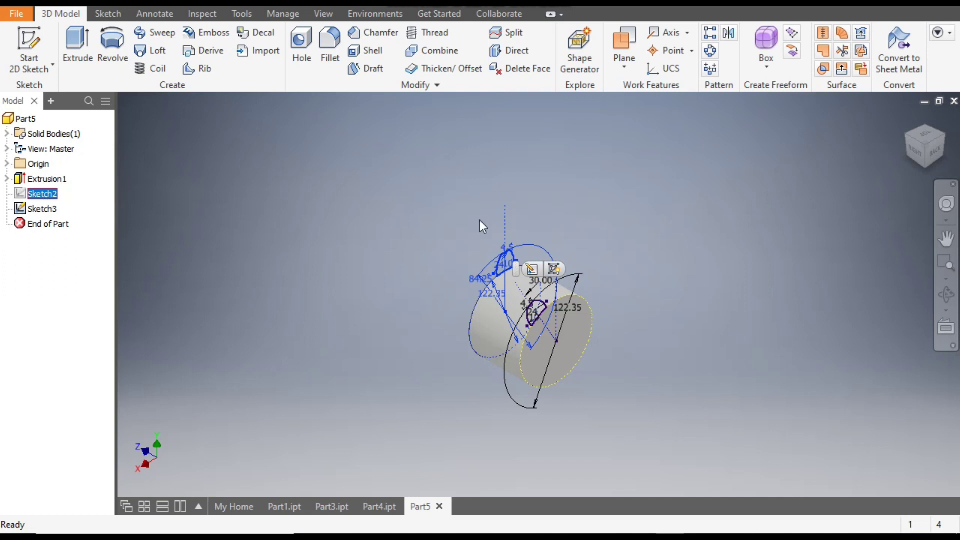
{"action": "left_click", "coordinate": [559, 270]}
{"action": "scroll", "coordinate": [550, 302], "scroll_direction": "up", "scroll_amount": 3}
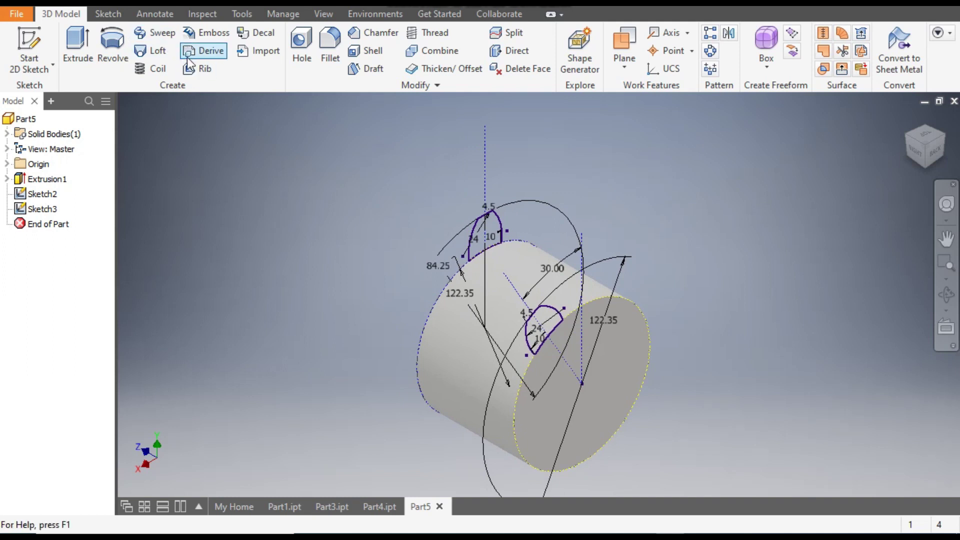
Step: Loft from Sketch2 to Sketch3 to create Loft1, the twisted tooth
{"action": "left_click", "coordinate": [158, 52]}
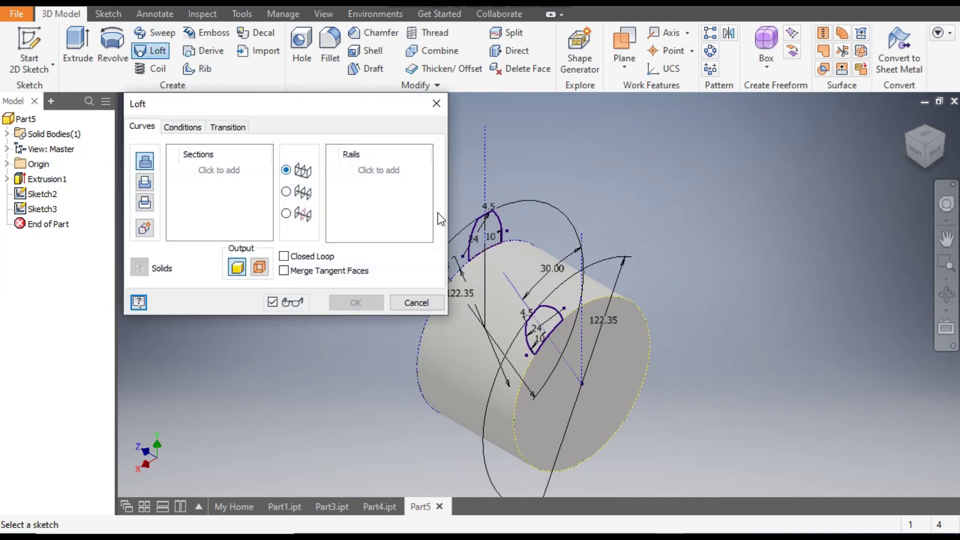
{"action": "left_click", "coordinate": [488, 231]}
{"action": "left_click", "coordinate": [540, 322]}
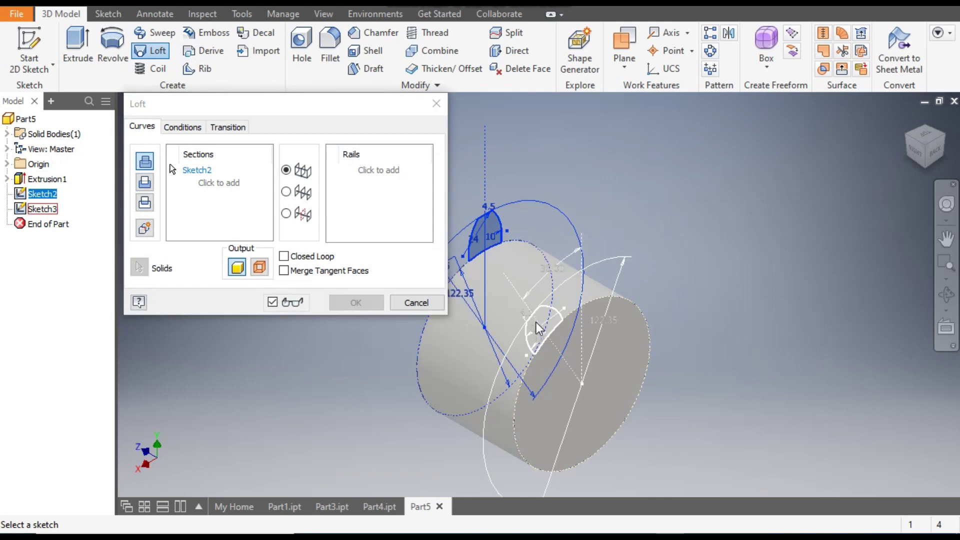
{"action": "middle_click_drag", "start_coordinate": [637, 268], "coordinate": [758, 268]}
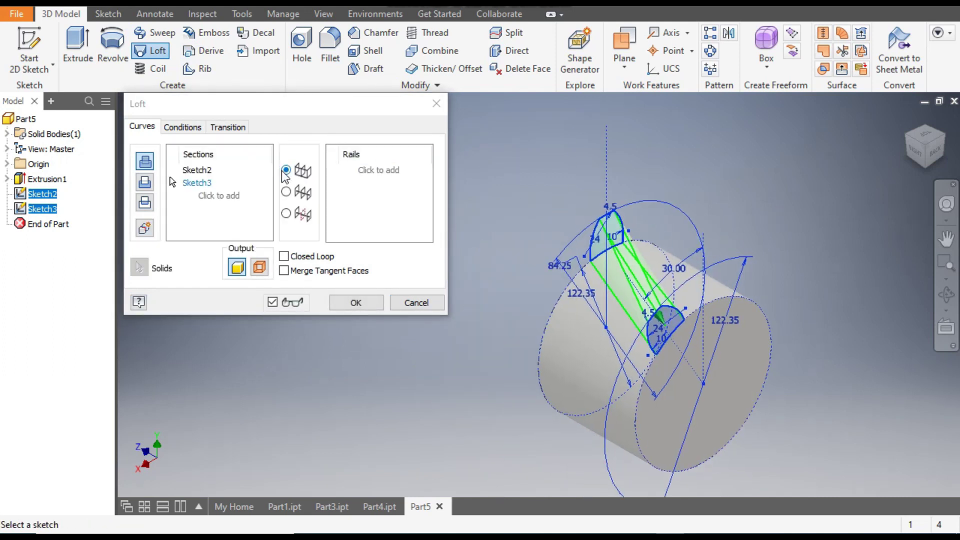
{"action": "left_click", "coordinate": [356, 303]}
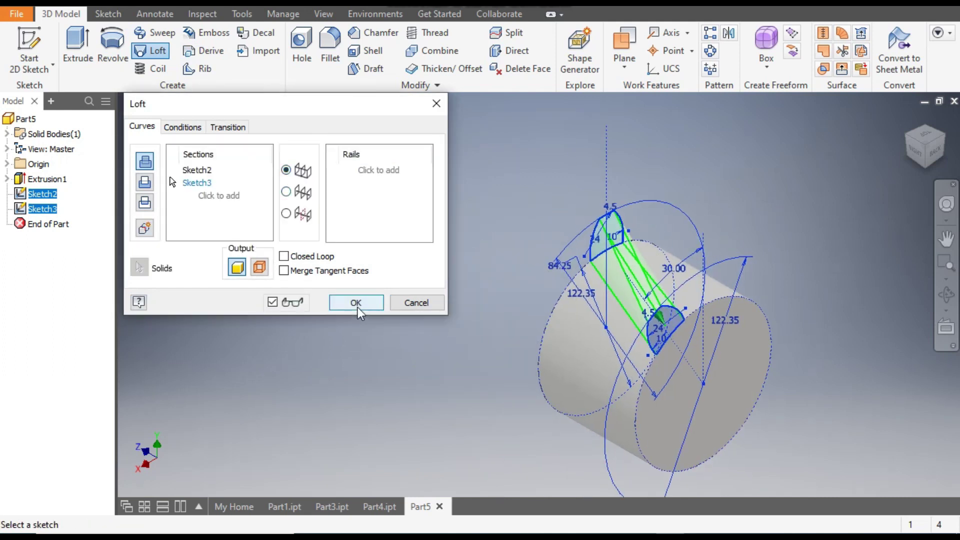
{"action": "middle_click_drag", "start_coordinate": [386, 302], "coordinate": [334, 256]}
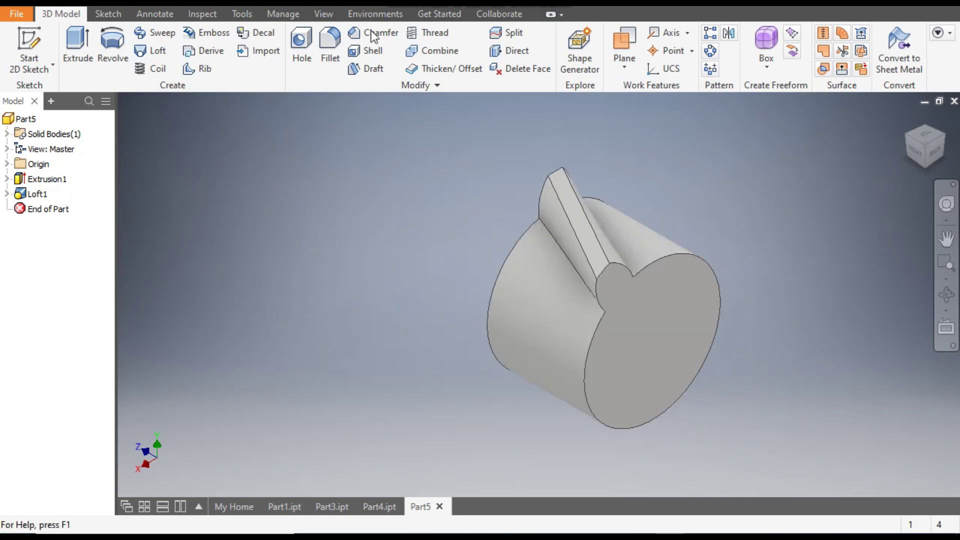
Step: Apply the Smooth - Light Orange appearance to the whole part
{"action": "left_click", "coordinate": [375, 8]}
{"action": "scroll", "coordinate": [403, 296], "scroll_direction": "up", "scroll_amount": 2}
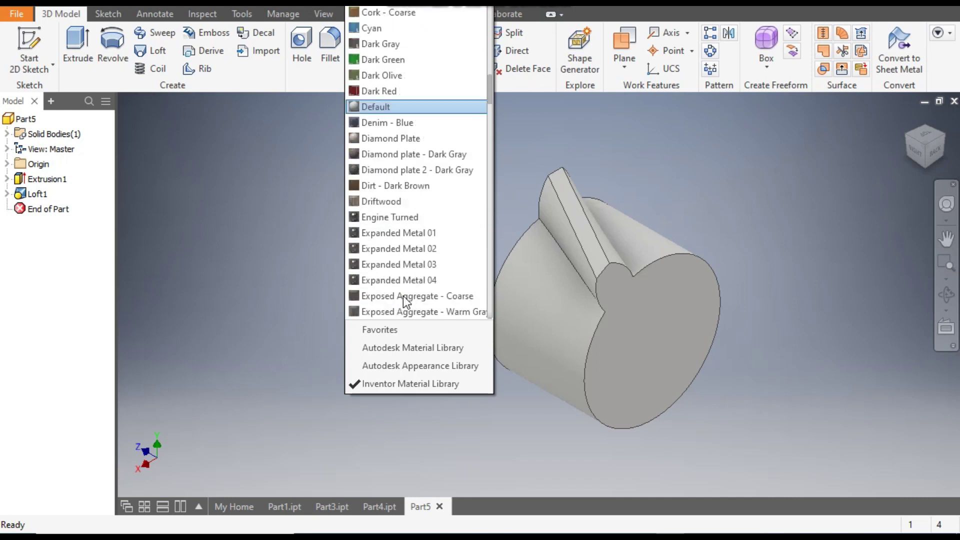
{"action": "scroll", "coordinate": [403, 295], "scroll_direction": "down", "scroll_amount": 12}
{"action": "scroll", "coordinate": [403, 296], "scroll_direction": "down", "scroll_amount": 18}
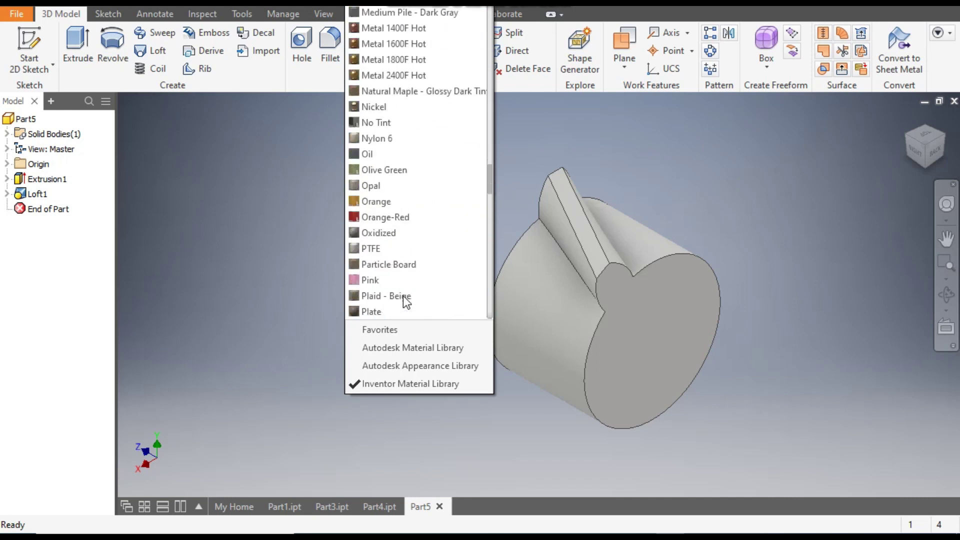
{"action": "scroll", "coordinate": [404, 242], "scroll_direction": "down", "scroll_amount": 3}
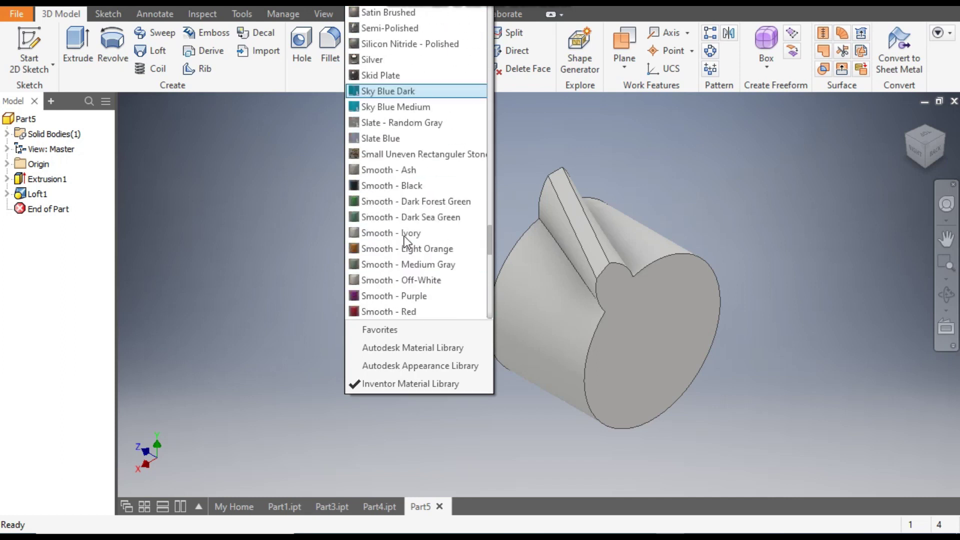
{"action": "left_click", "coordinate": [410, 251]}
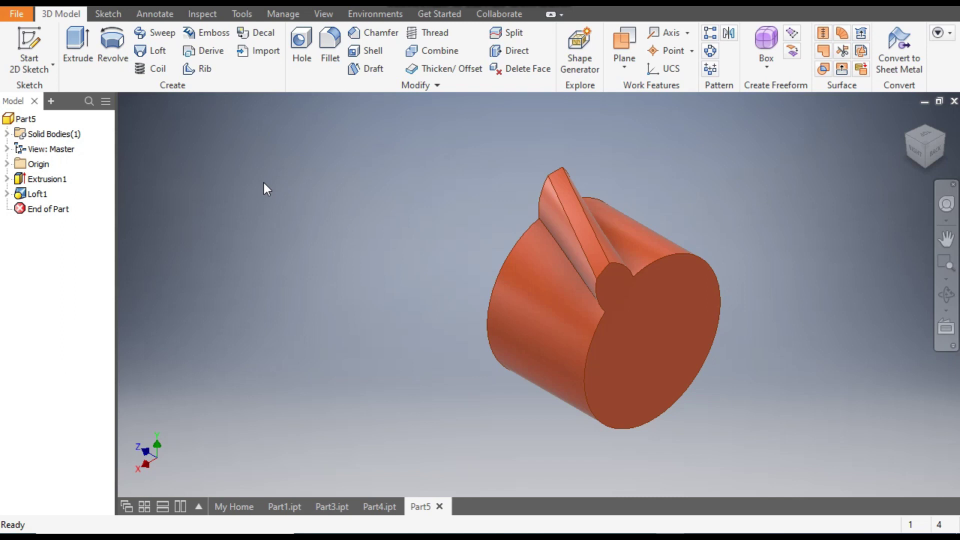
{"action": "left_click", "coordinate": [710, 51]}
Step: Circular-pattern the Loft1 tooth 12 times around the cylinder's axis over 360 degrees
{"action": "left_click", "coordinate": [572, 236]}
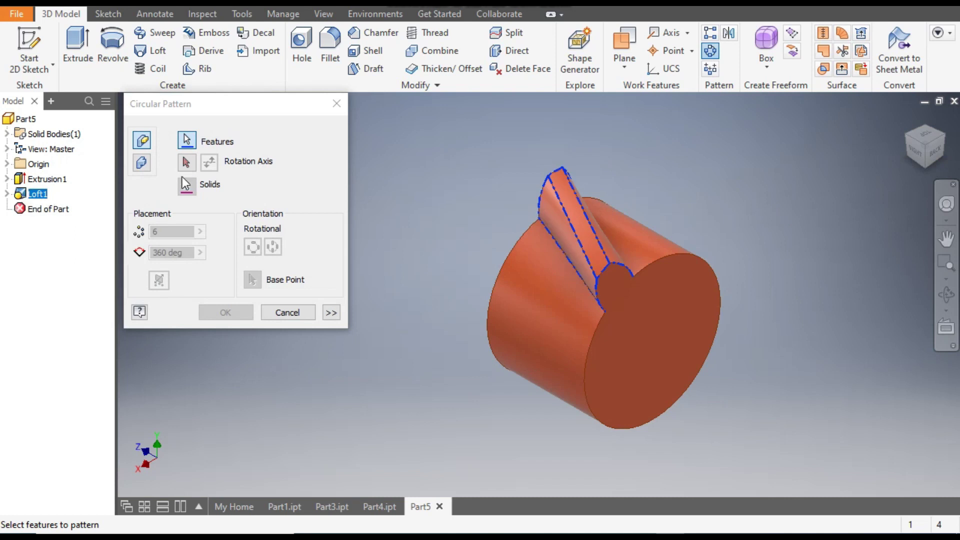
{"action": "left_click", "coordinate": [185, 165]}
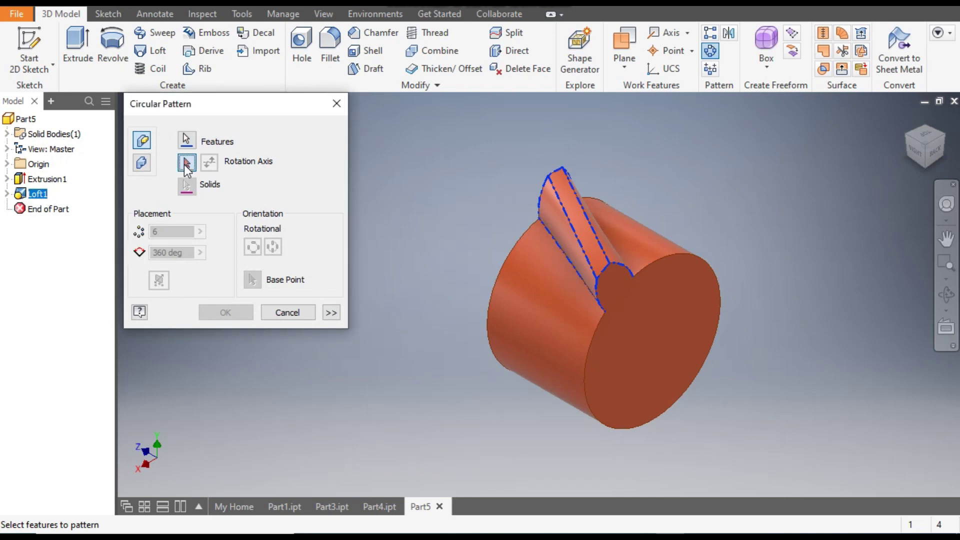
{"action": "left_click", "coordinate": [690, 257]}
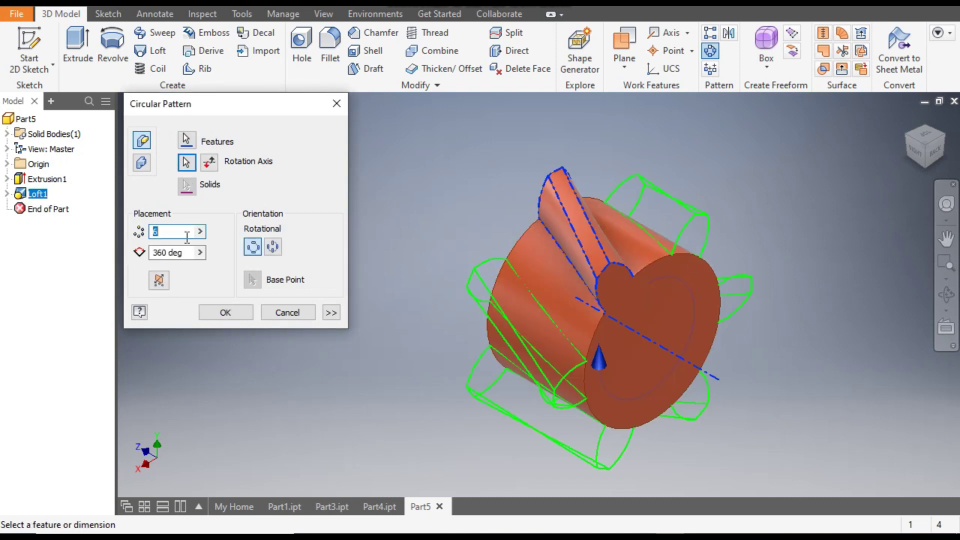
{"action": "type", "text": "12"}
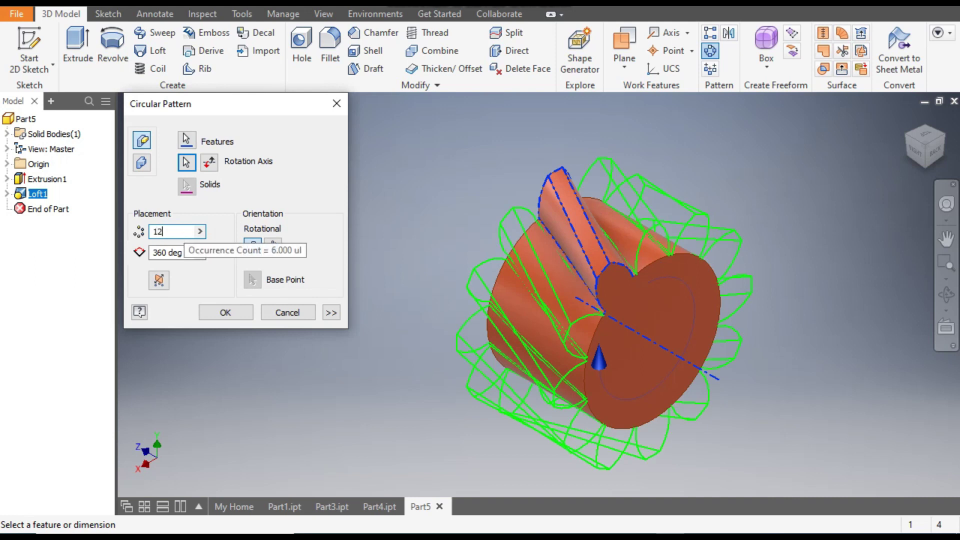
{"action": "left_click", "coordinate": [228, 314]}
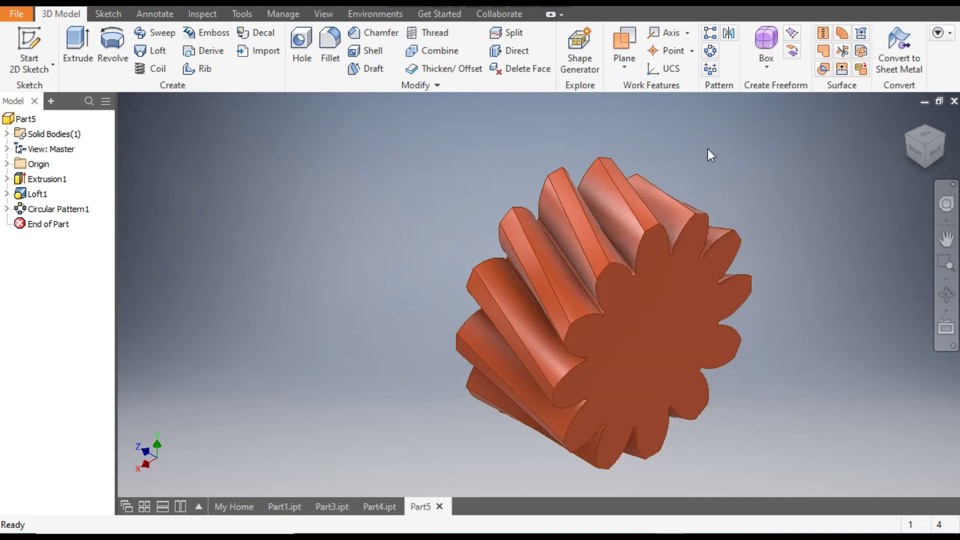
Step: Mirror Extrusion1, Loft1 and Circular Pattern1 across the gear's end face, then restore Home view
{"action": "left_click", "coordinate": [729, 33]}
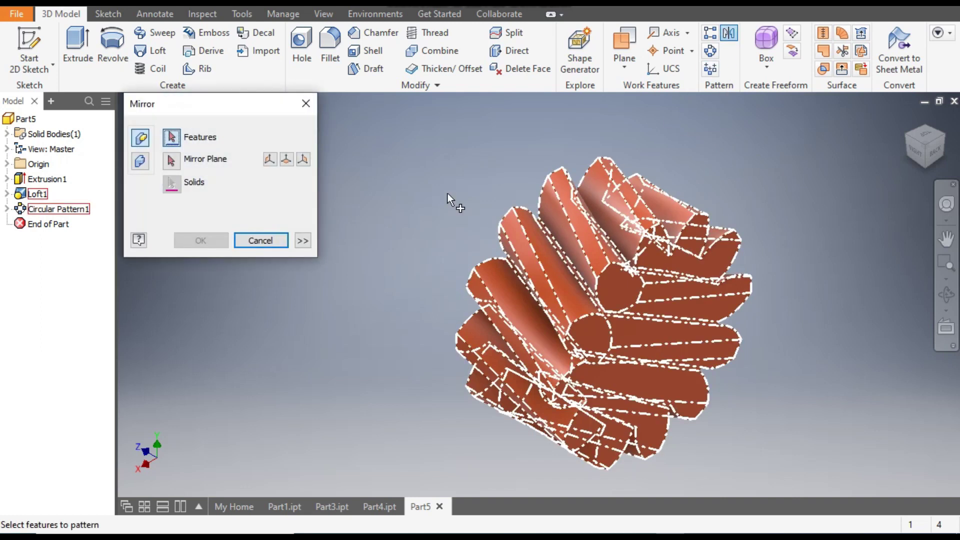
{"action": "left_click", "coordinate": [49, 179]}
{"action": "left_click", "coordinate": [38, 194]}
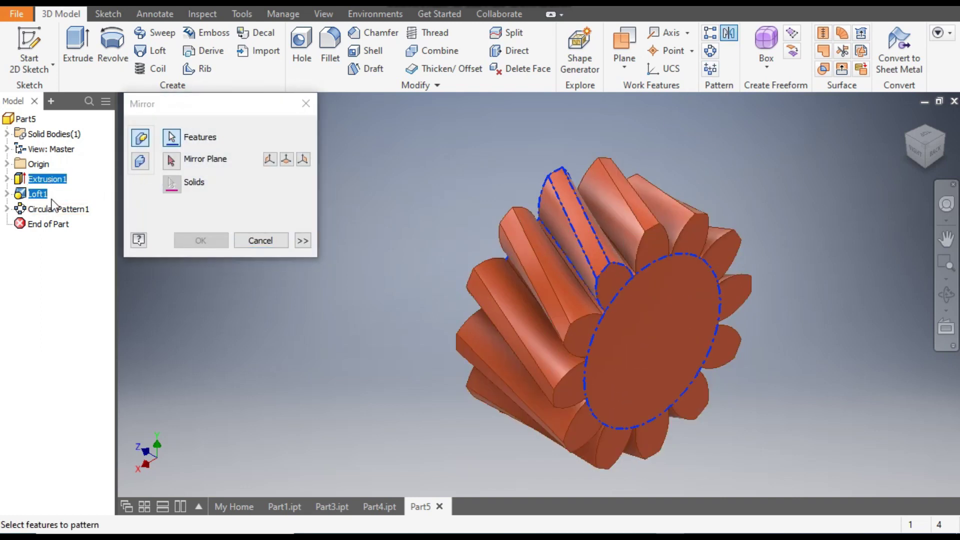
{"action": "left_click", "coordinate": [48, 210]}
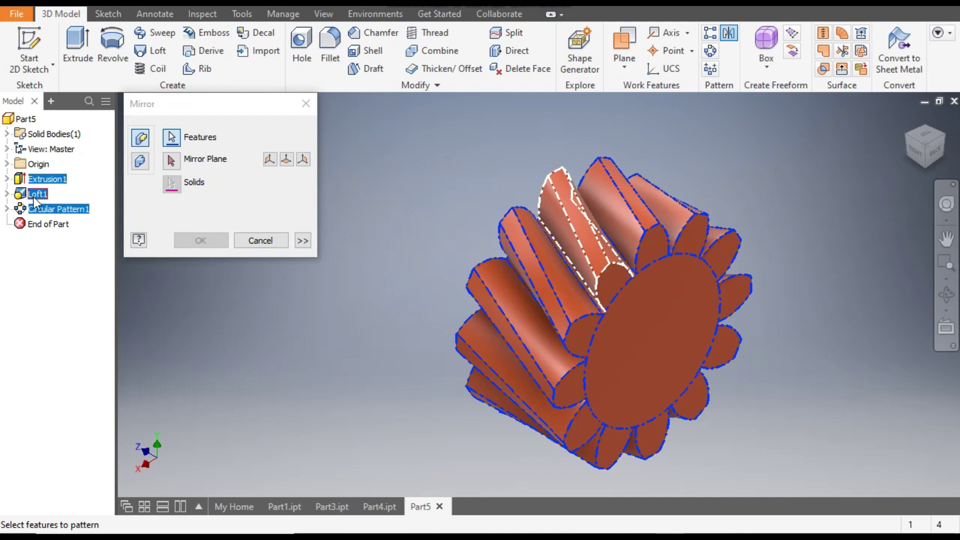
{"action": "left_click", "coordinate": [170, 161]}
{"action": "left_click", "coordinate": [667, 322]}
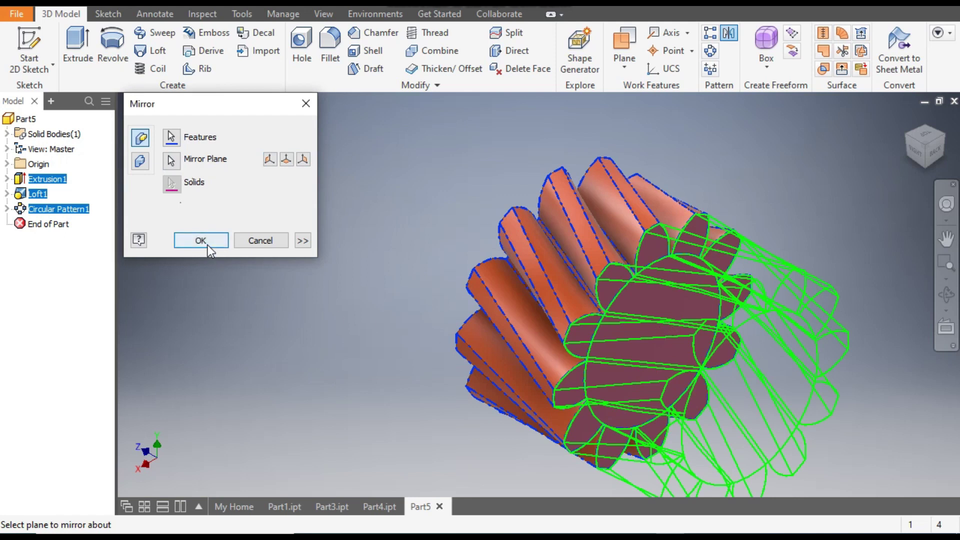
{"action": "left_click", "coordinate": [208, 245]}
{"action": "key", "text": "F2"}
{"action": "left_click", "coordinate": [908, 120]}
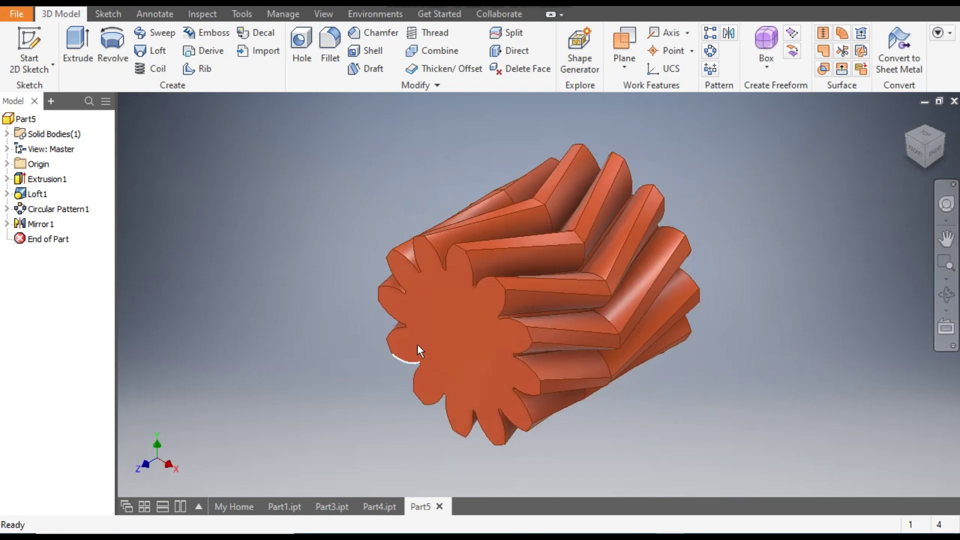
Step: On the gear's front end face, sketch a 50 mm diameter circle centred at the origin
{"action": "left_click", "coordinate": [462, 330]}
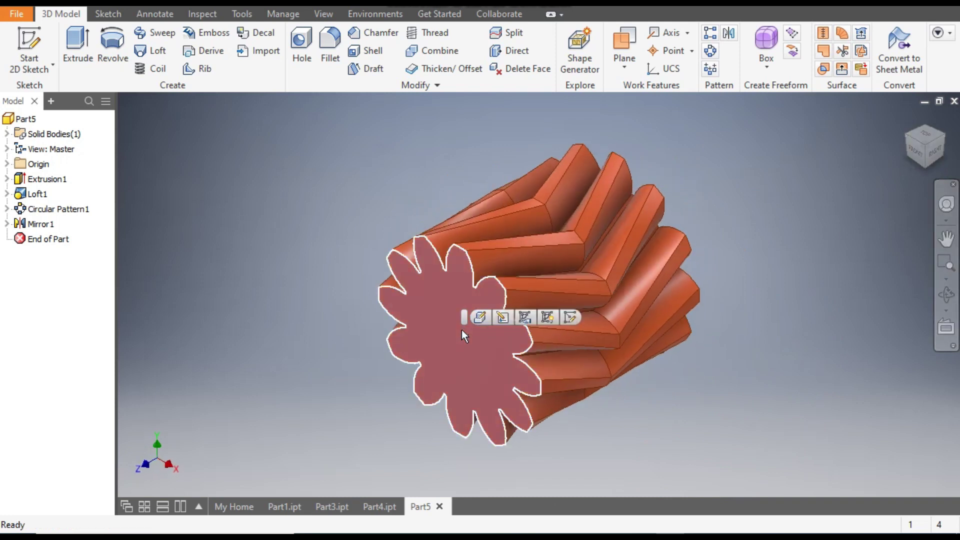
{"action": "left_click", "coordinate": [568, 319]}
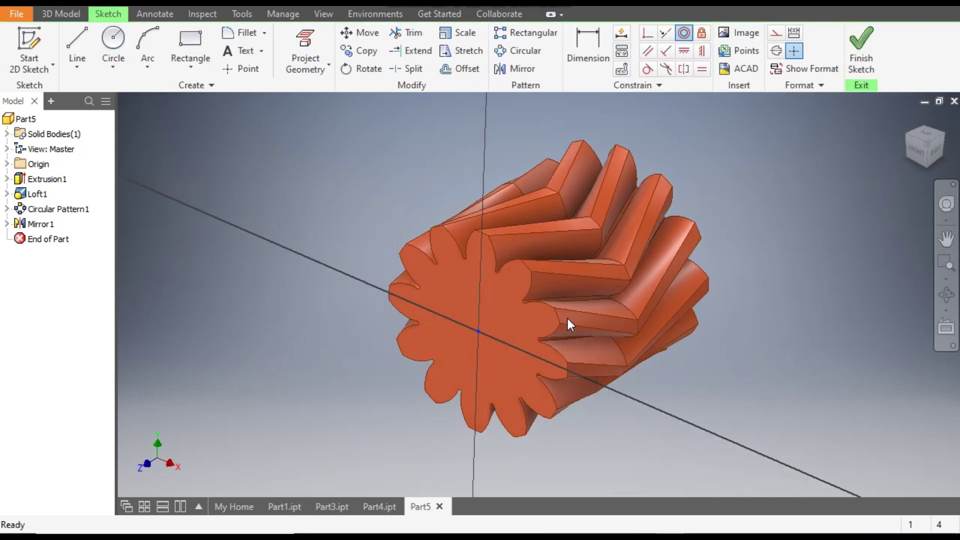
{"action": "left_click", "coordinate": [119, 41]}
{"action": "left_click", "coordinate": [539, 295]}
{"action": "type", "text": "50"}
{"action": "key", "text": "Return"}
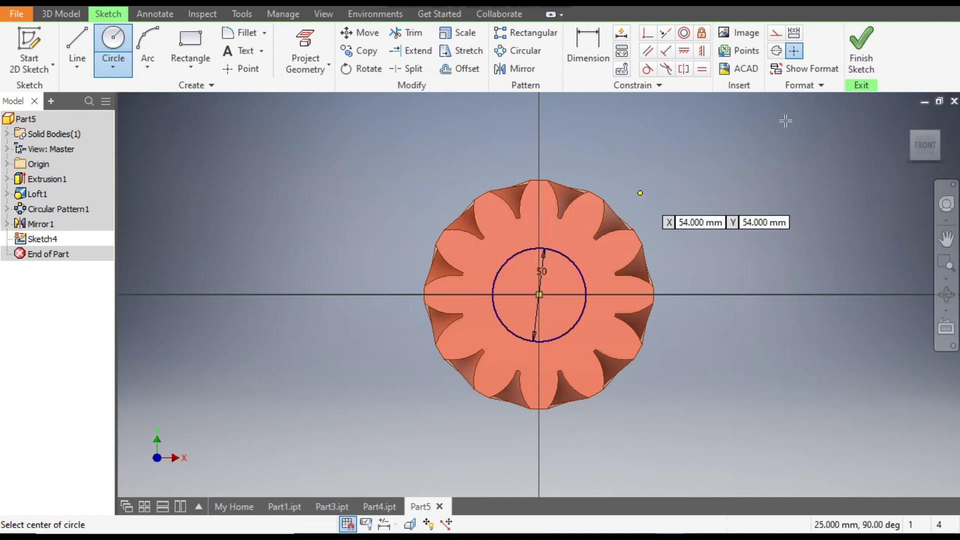
{"action": "left_click", "coordinate": [860, 46]}
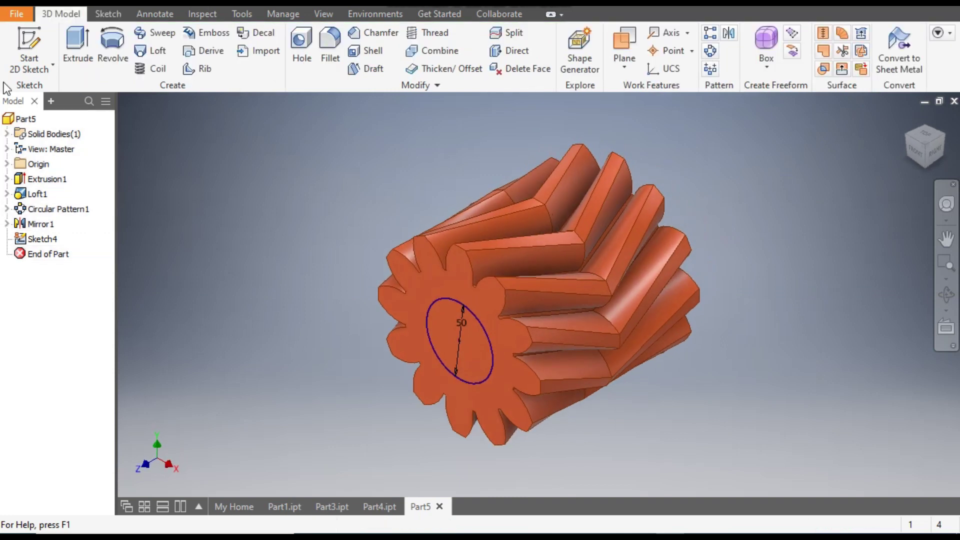
Step: Extrude-cut the 50 mm circle into the gear with All extents to form the bore
{"action": "left_click", "coordinate": [76, 43]}
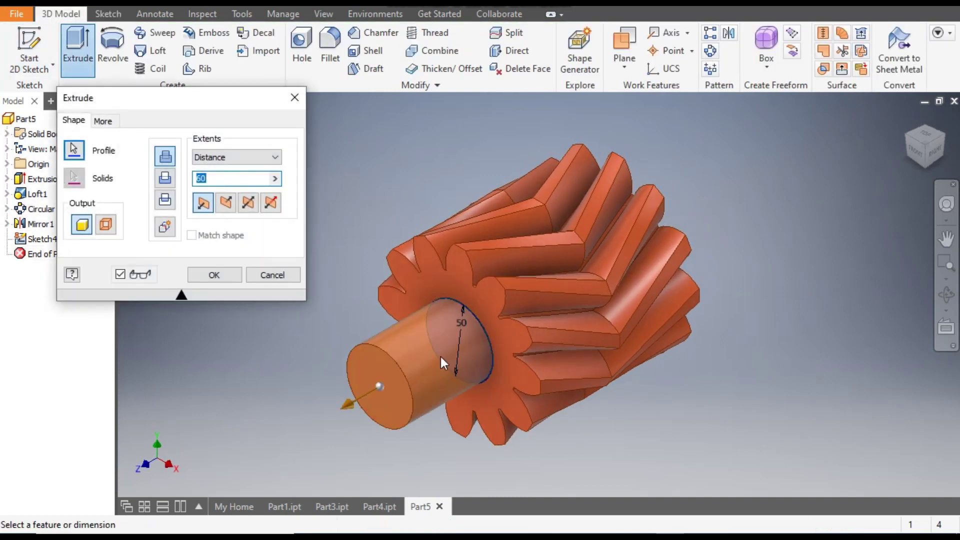
{"action": "type", "text": "60"}
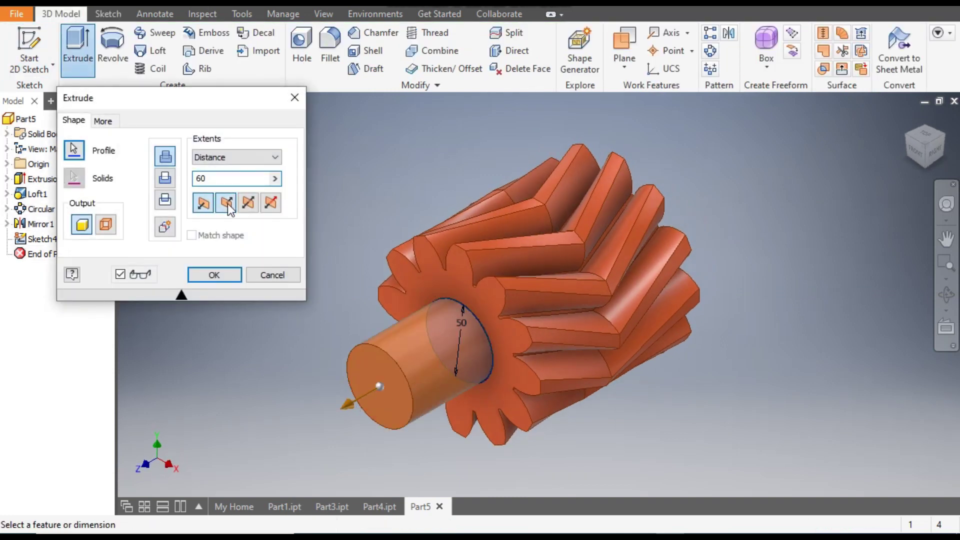
{"action": "left_click", "coordinate": [225, 203]}
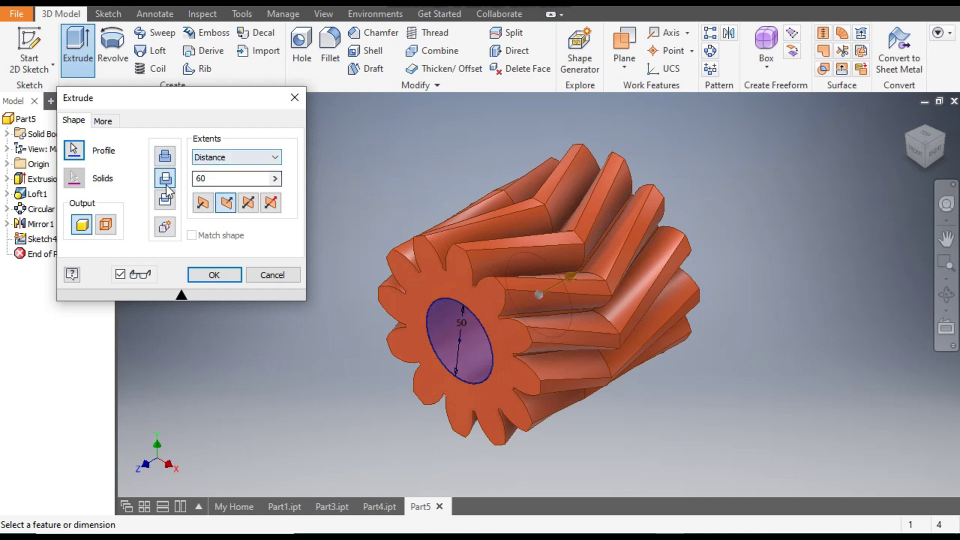
{"action": "left_click", "coordinate": [213, 156]}
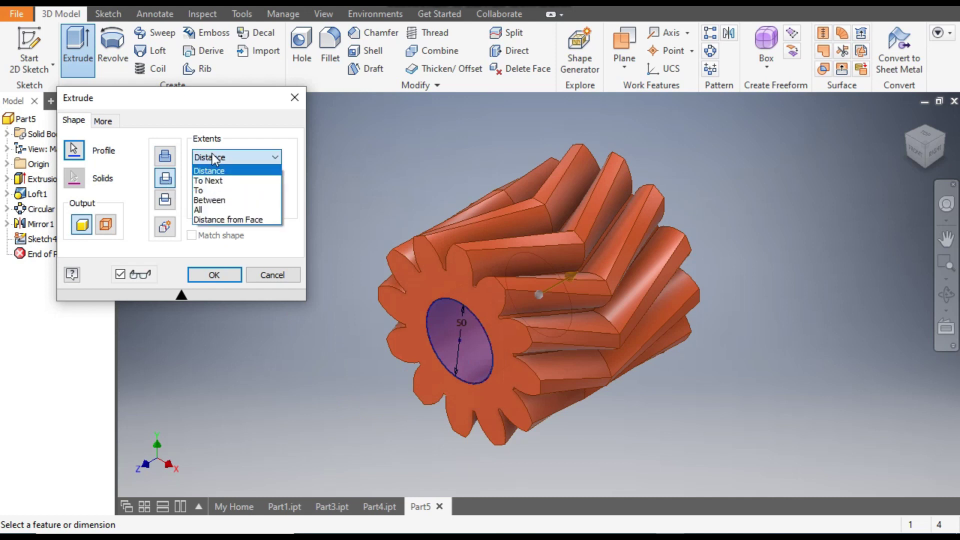
{"action": "left_click", "coordinate": [214, 208]}
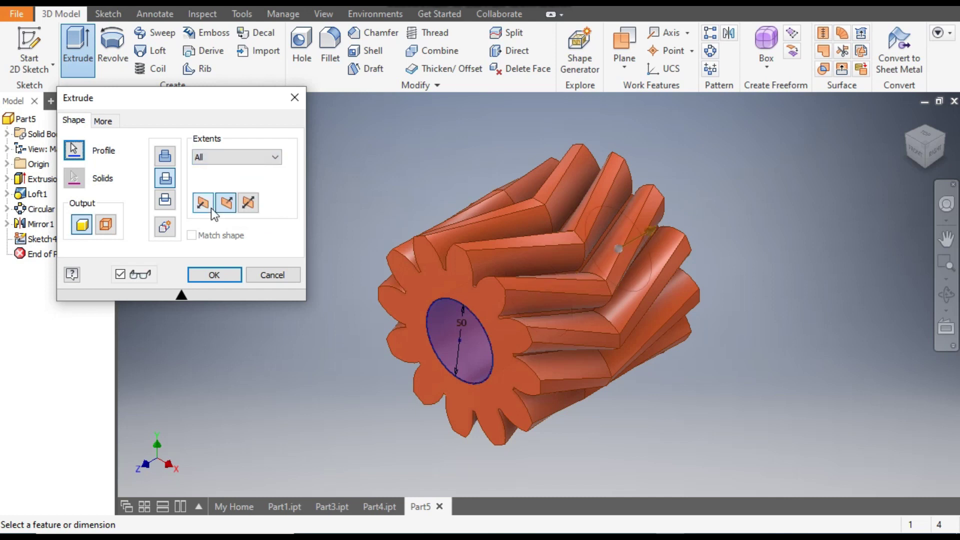
{"action": "left_click", "coordinate": [210, 273]}
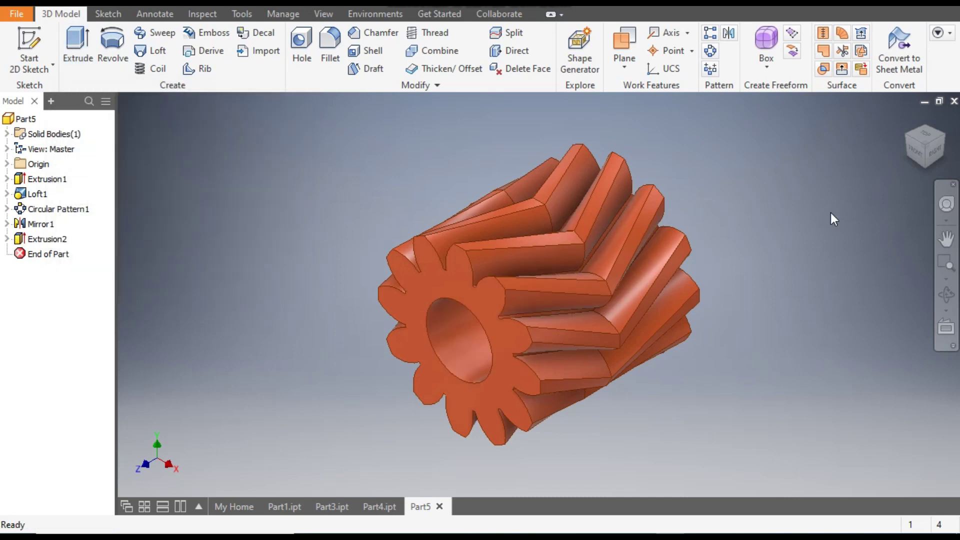
{"action": "left_click", "coordinate": [945, 143]}
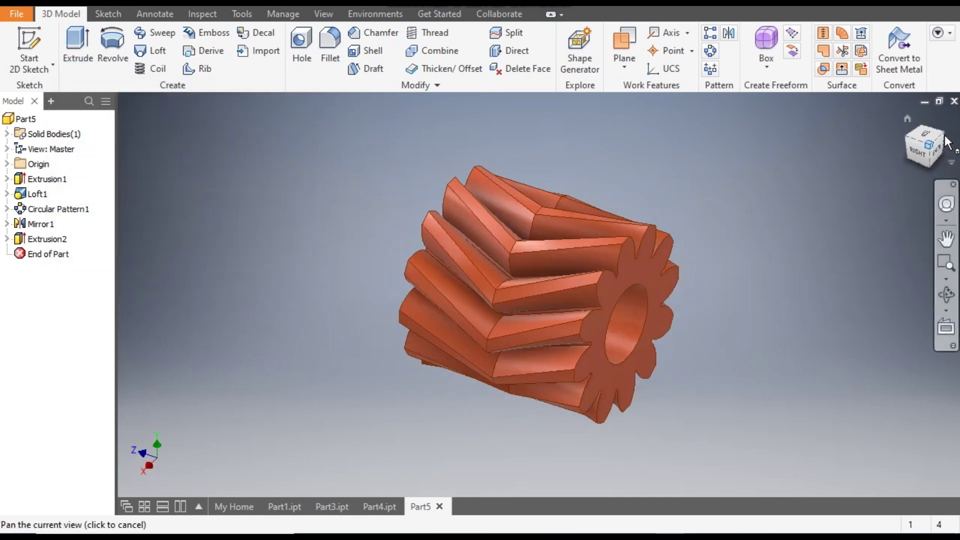
{"action": "left_click", "coordinate": [906, 146]}
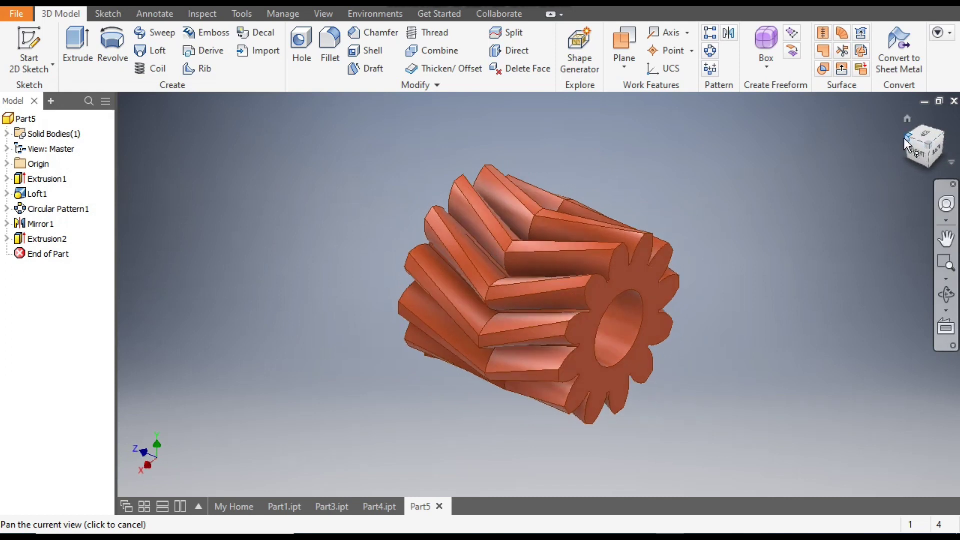
{"action": "scroll", "coordinate": [633, 345], "scroll_direction": "up", "scroll_amount": 5}
{"action": "scroll", "coordinate": [633, 345], "scroll_direction": "down", "scroll_amount": 4}
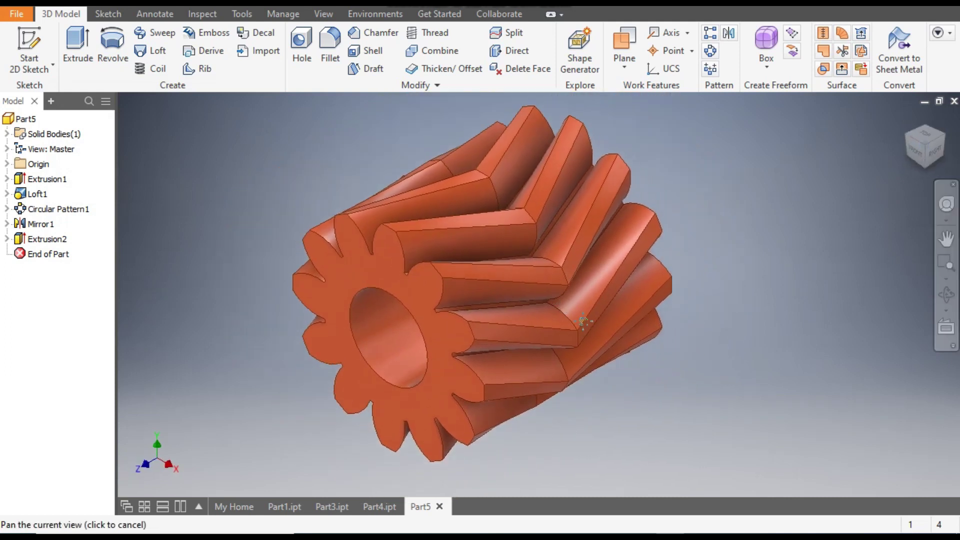